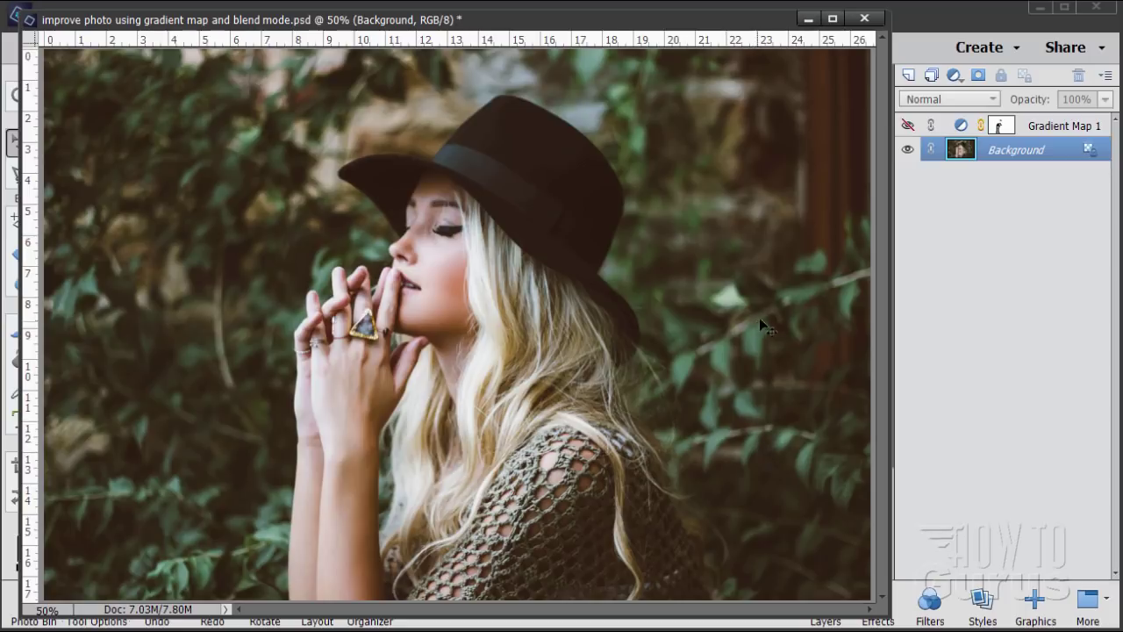
Toggle the Gradient Map 1 layer's visibility to preview its effect on the photo
{"action": "left_click", "coordinate": [909, 125]}
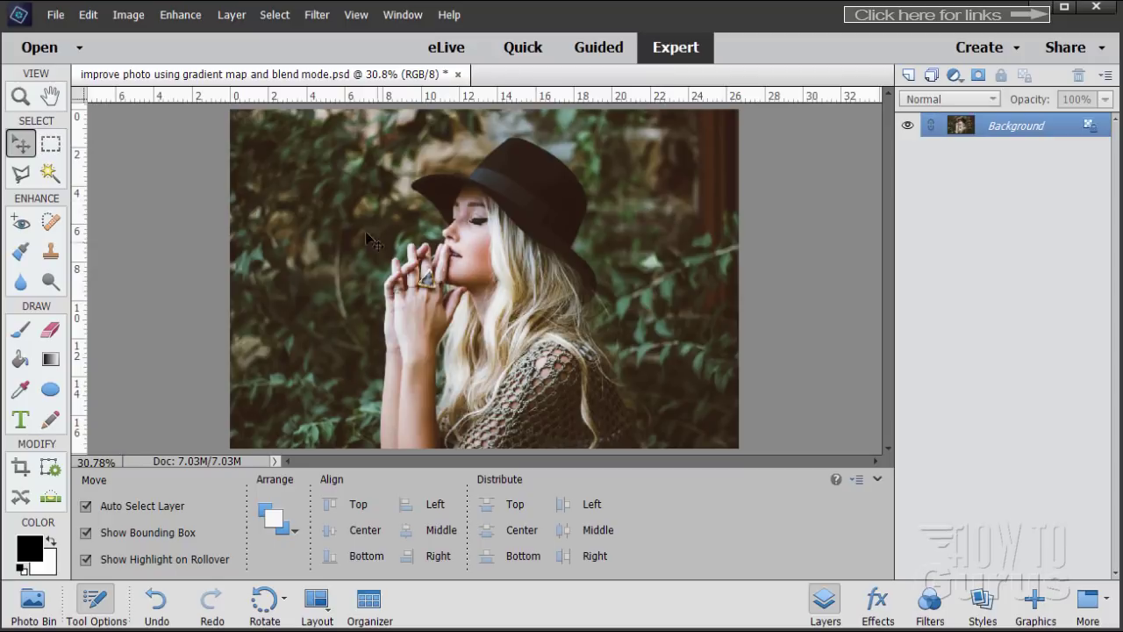
Add a new Gradient Map adjustment layer named Gradient Map 1 from the Layer menu
{"action": "left_click", "coordinate": [231, 15]}
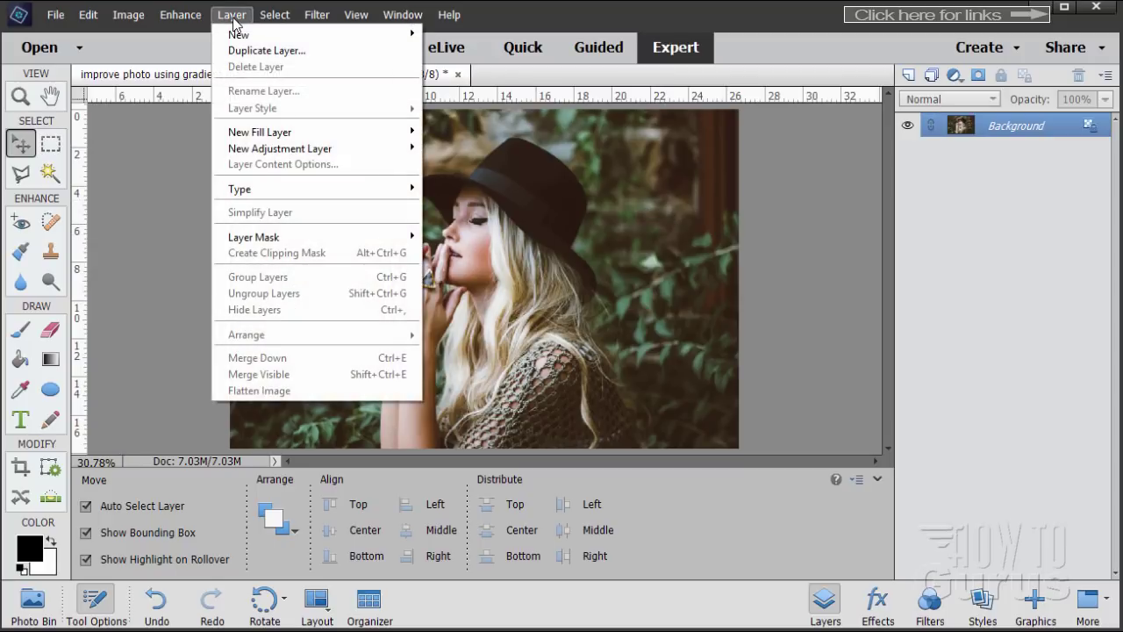
{"action": "mouse_move", "coordinate": [281, 148]}
{"action": "left_click", "coordinate": [497, 204]}
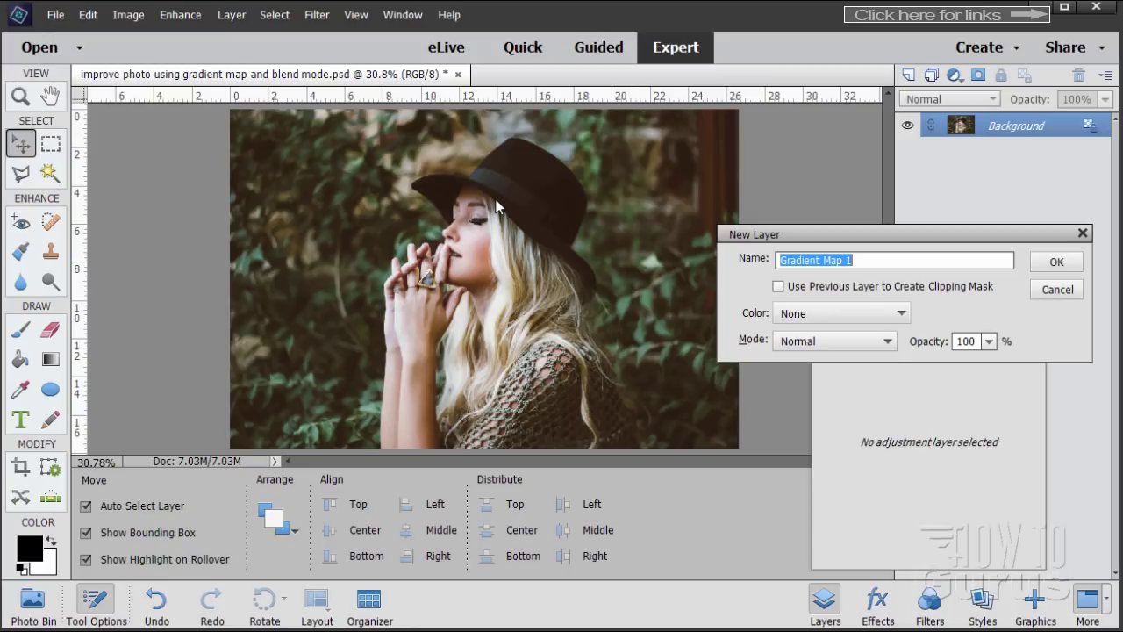
{"action": "left_click_drag", "start_coordinate": [795, 243], "coordinate": [714, 234]}
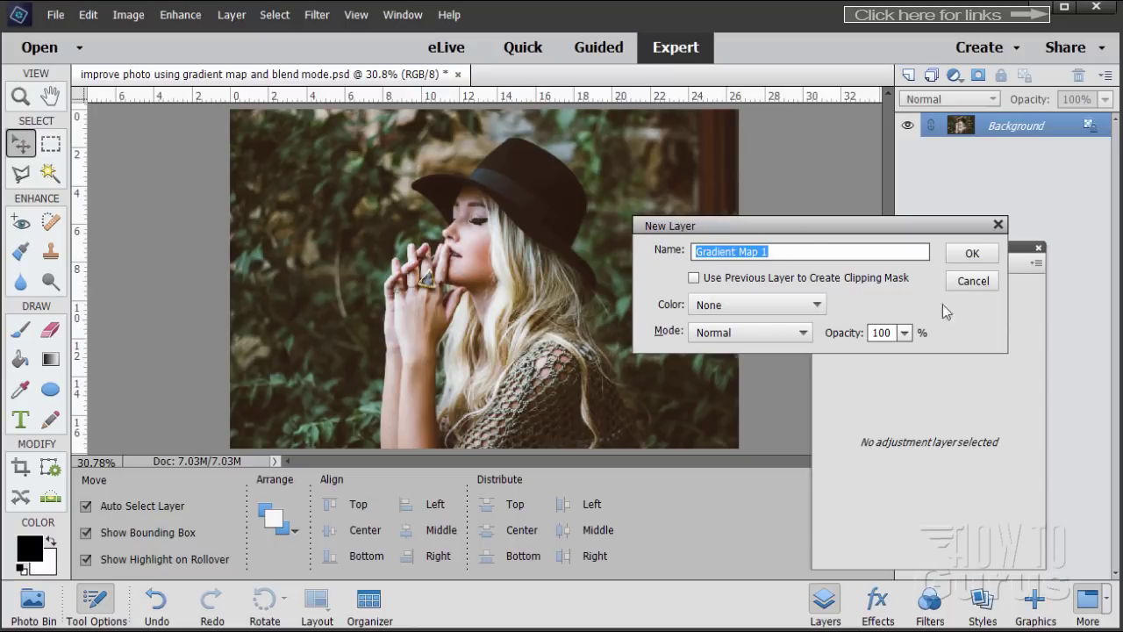
{"action": "left_click", "coordinate": [974, 254]}
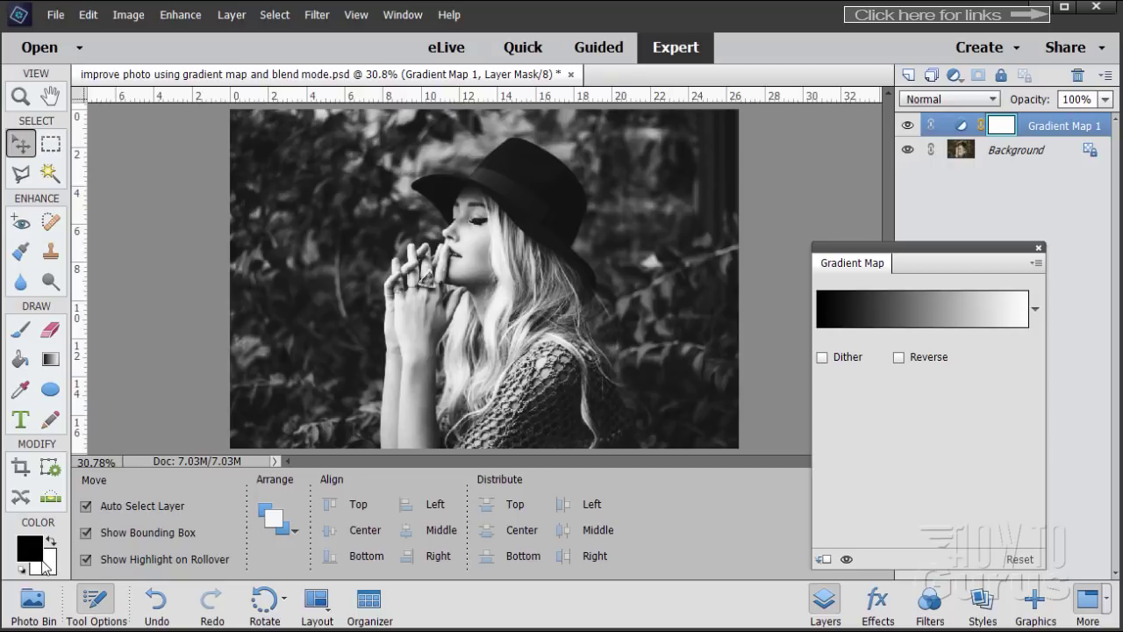
Apply the Black, White preset gradient to the gradient map
{"action": "left_click_drag", "start_coordinate": [896, 249], "coordinate": [847, 212]}
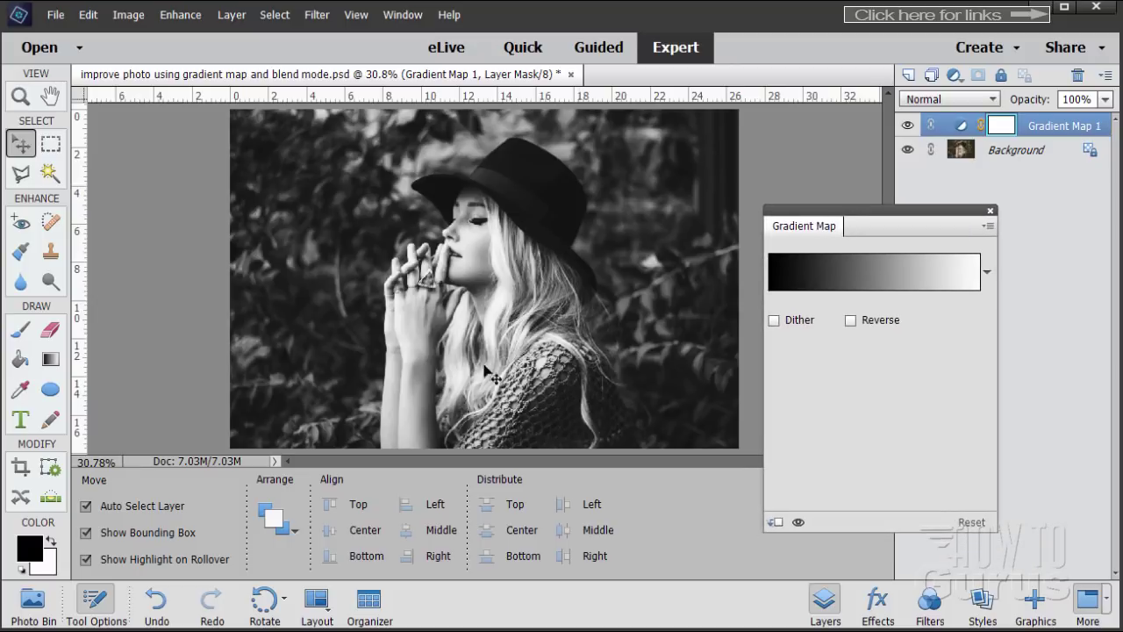
{"action": "left_click", "coordinate": [987, 274]}
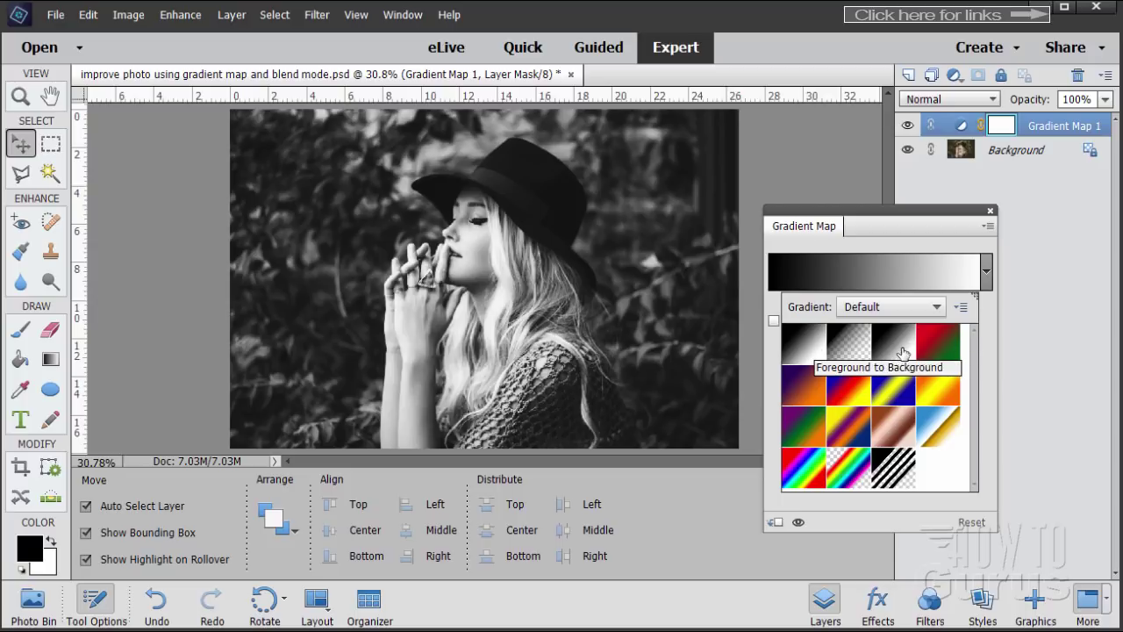
{"action": "left_click", "coordinate": [890, 351]}
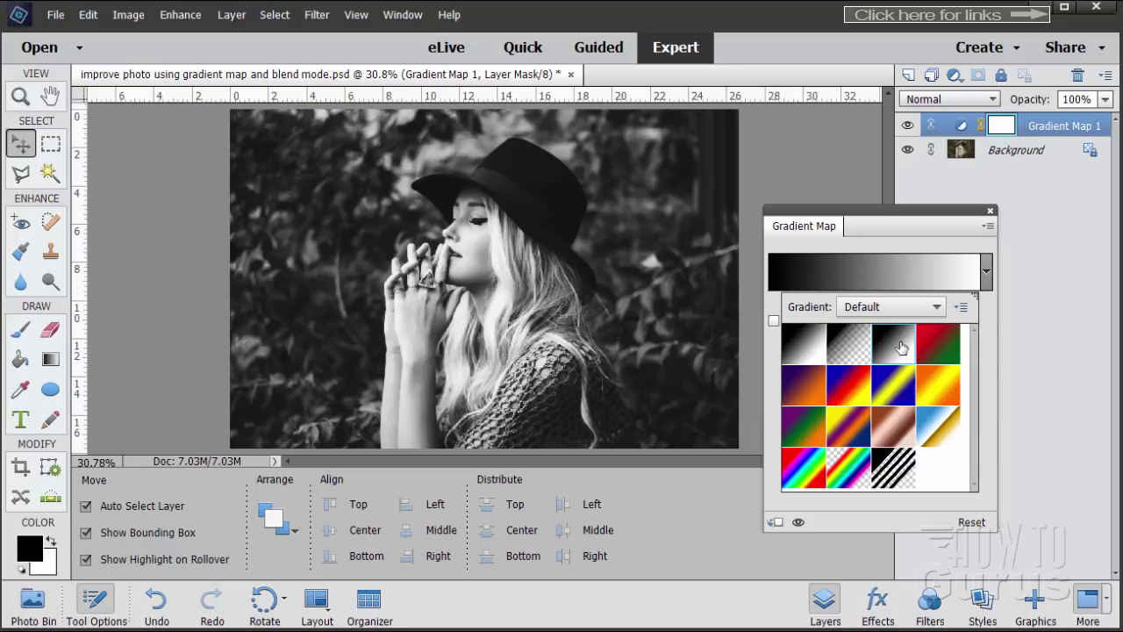
Close the Gradient Map 1 settings, then reopen them from the layer's adjustment icon
{"action": "left_click", "coordinate": [991, 213]}
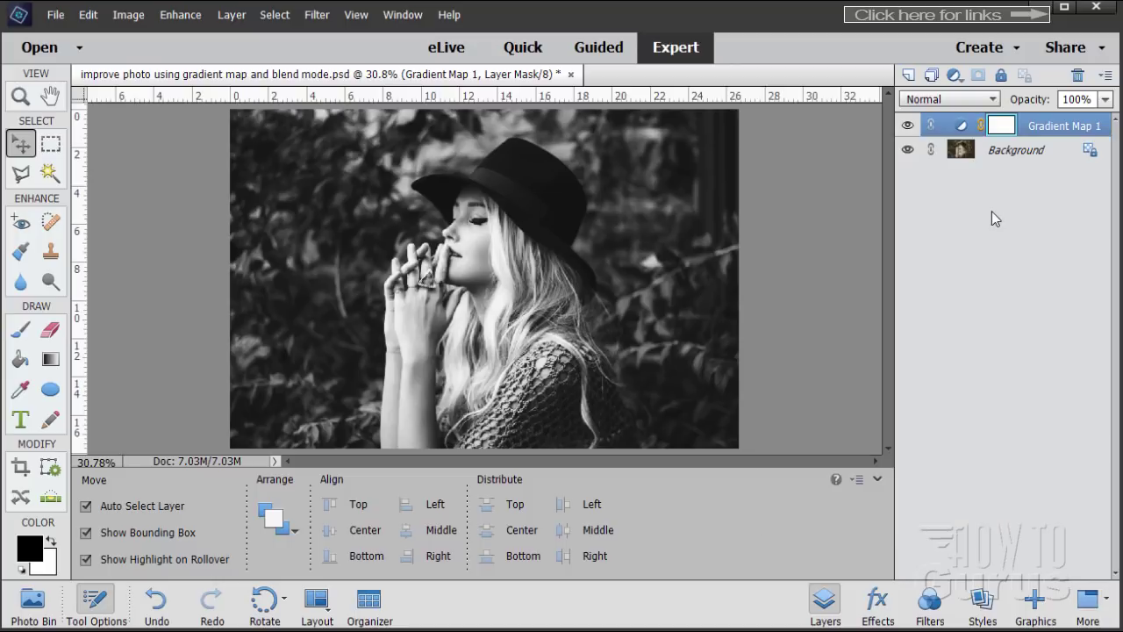
{"action": "double_click", "coordinate": [961, 132]}
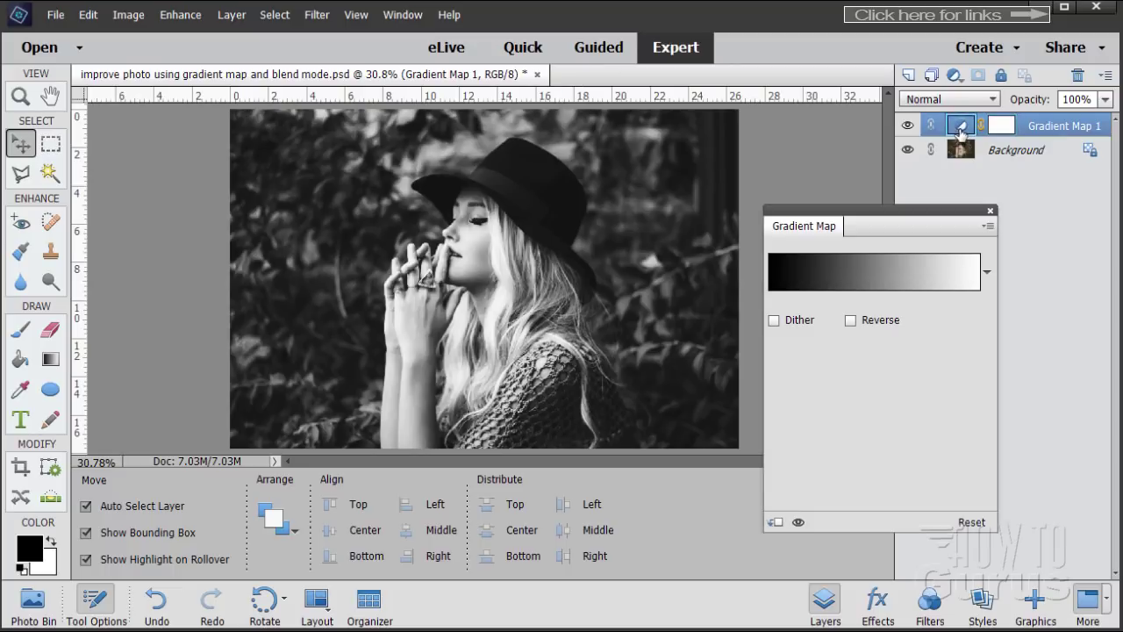
{"action": "mouse_move", "coordinate": [926, 220]}
{"action": "left_mouse_down"}
{"action": "mouse_move", "coordinate": [877, 221]}
{"action": "mouse_move", "coordinate": [906, 244]}
{"action": "mouse_move", "coordinate": [921, 235]}
{"action": "left_mouse_up"}
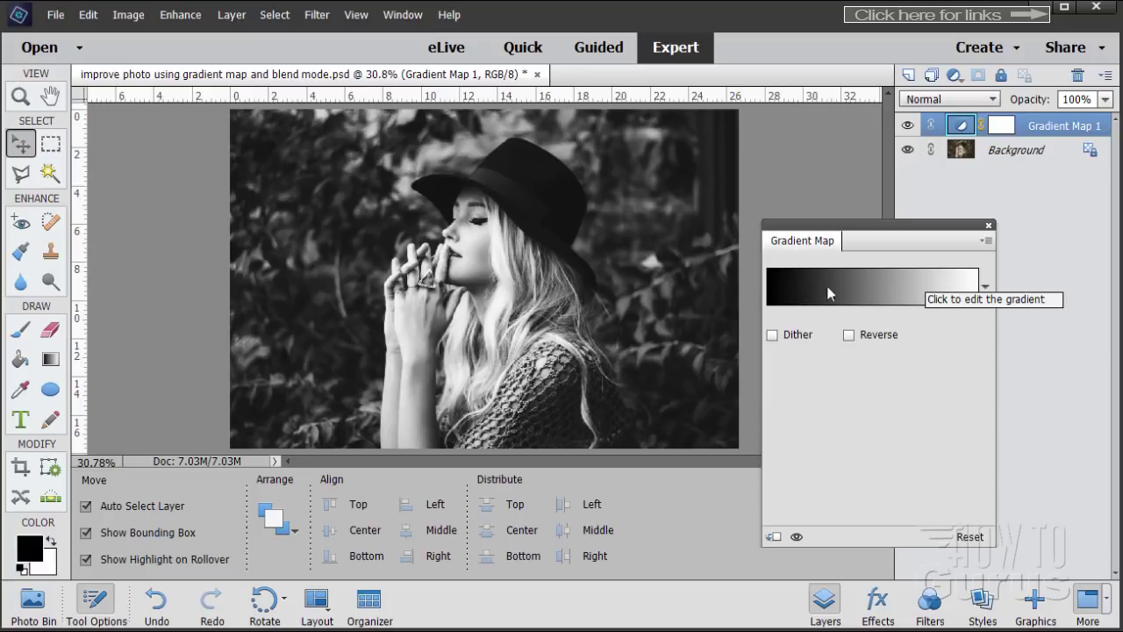
{"action": "left_click", "coordinate": [880, 296]}
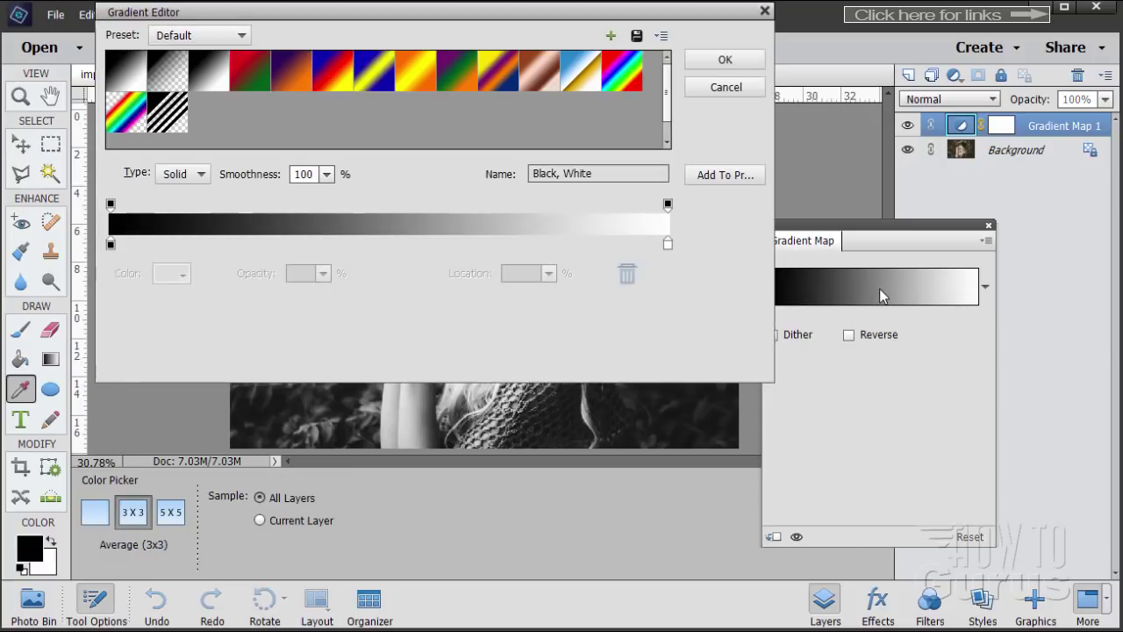
{"action": "left_click_drag", "start_coordinate": [528, 14], "coordinate": [581, 289]}
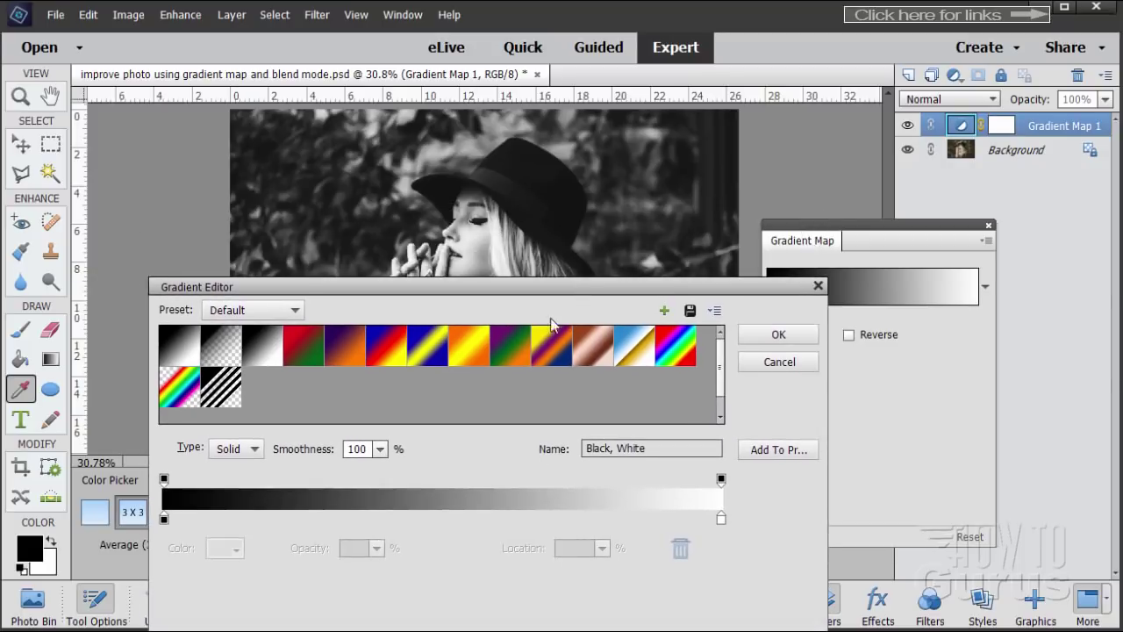
{"action": "left_click", "coordinate": [294, 310]}
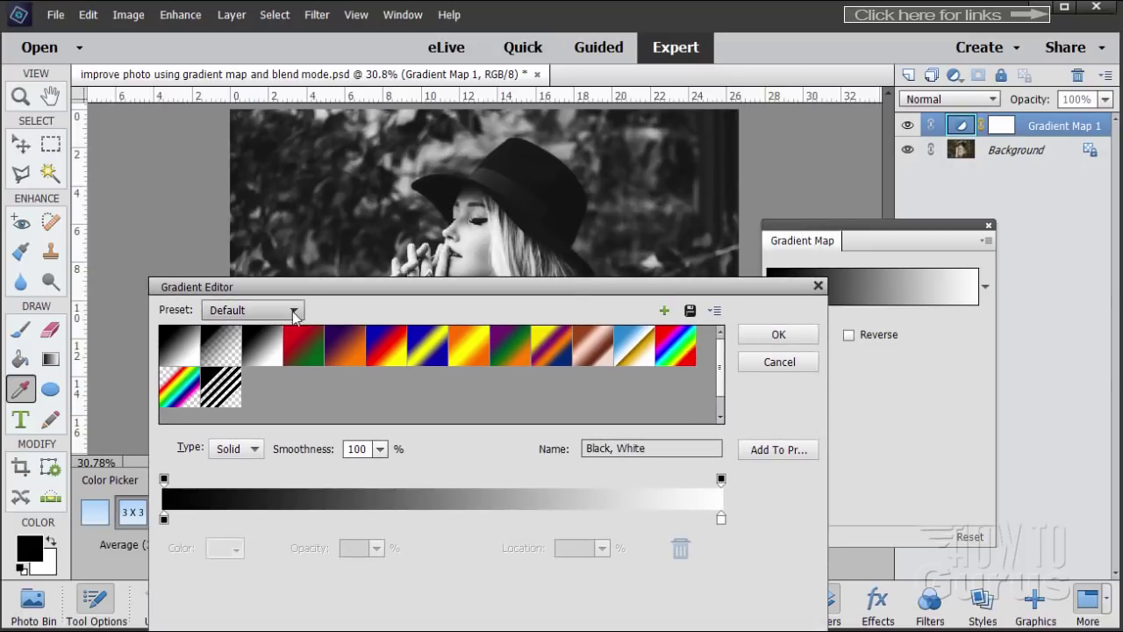
{"action": "left_click", "coordinate": [254, 354]}
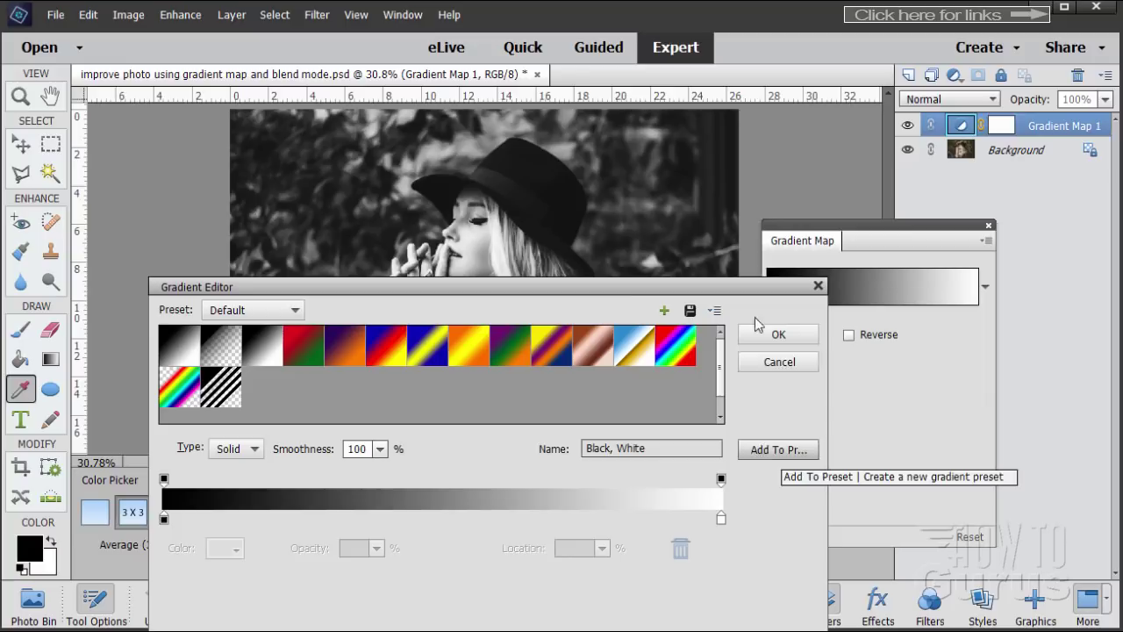
{"action": "left_click_drag", "start_coordinate": [634, 287], "coordinate": [652, 370]}
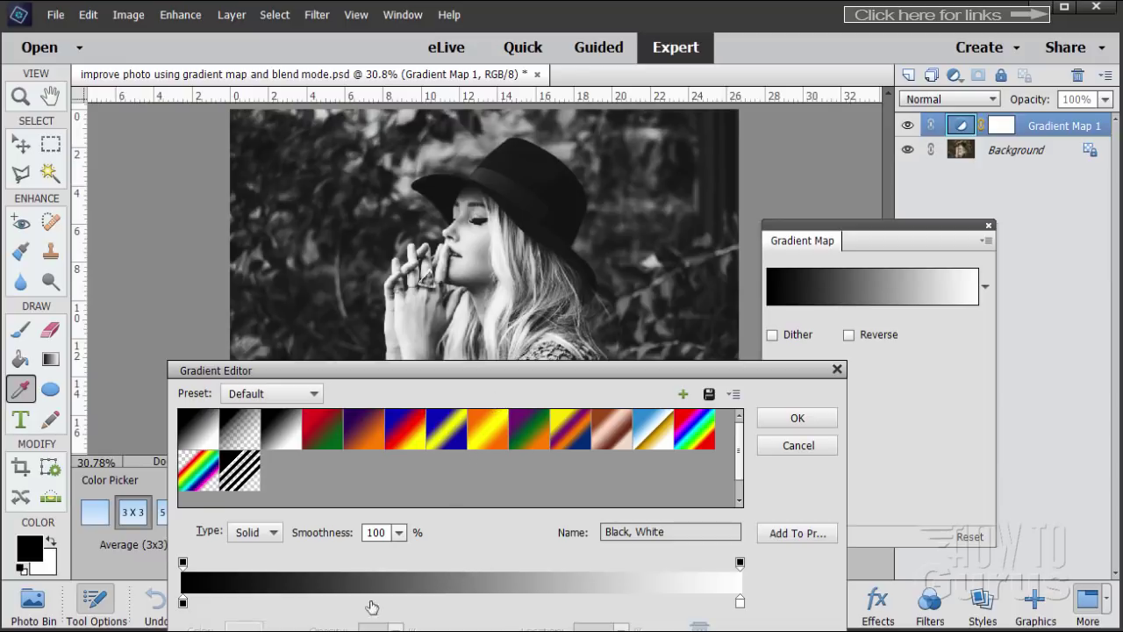
{"action": "left_click", "coordinate": [183, 604]}
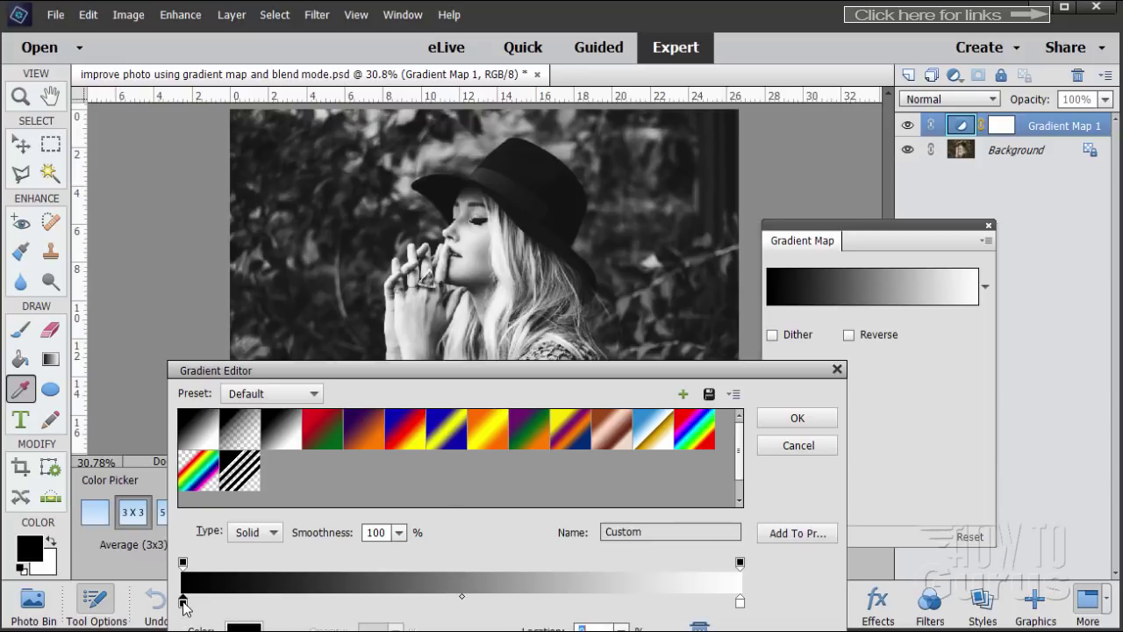
{"action": "left_click", "coordinate": [740, 604]}
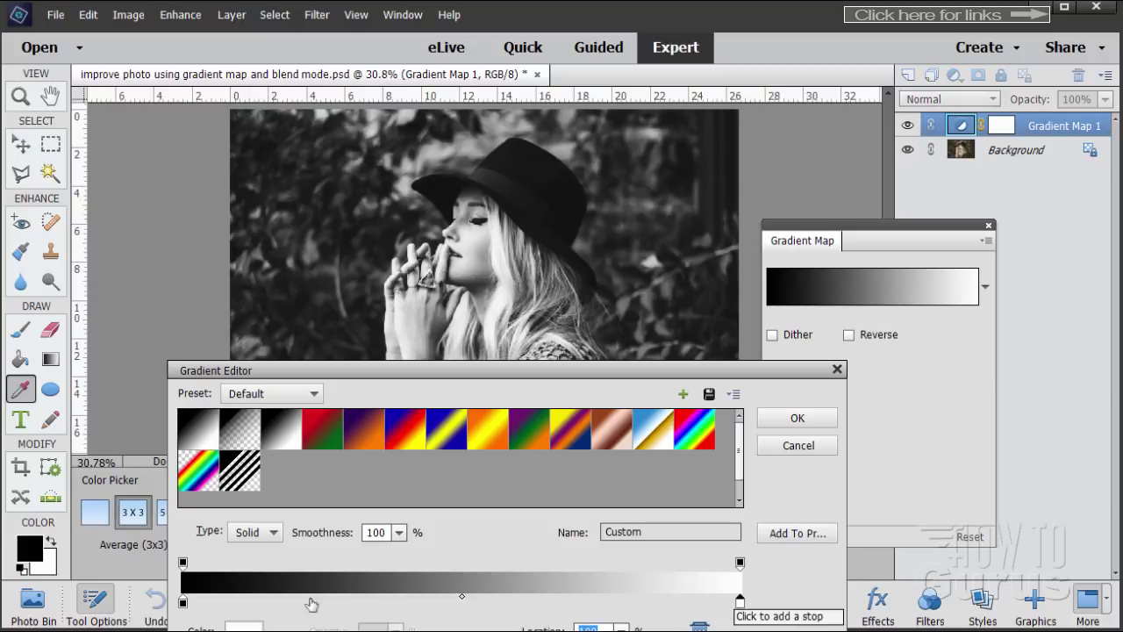
{"action": "left_click", "coordinate": [183, 604]}
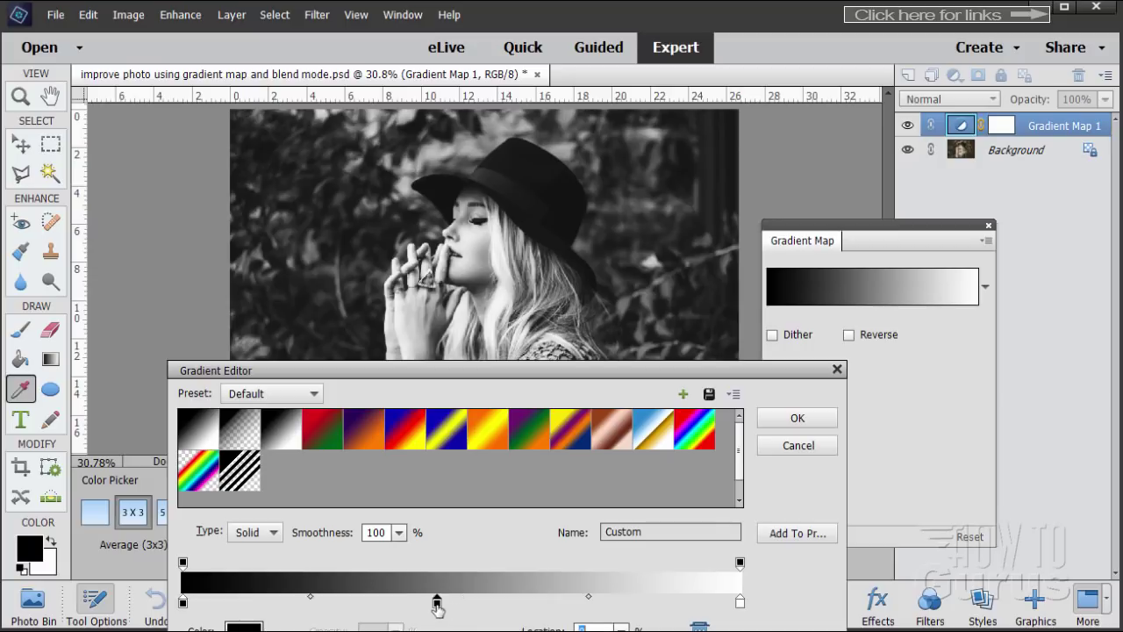
{"action": "left_click", "coordinate": [436, 602]}
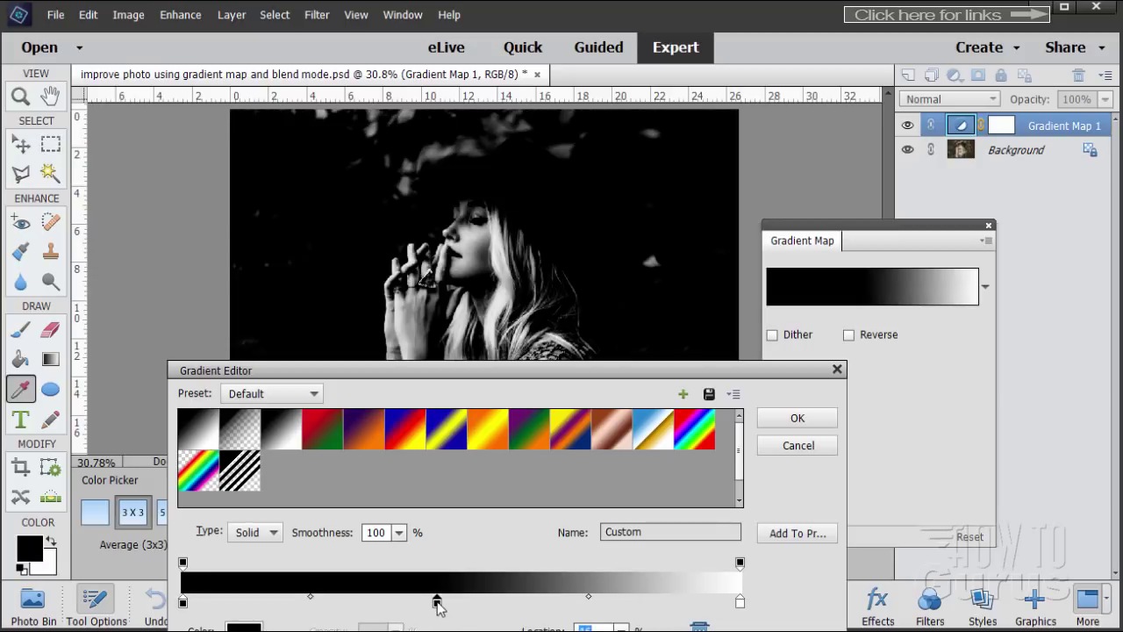
{"action": "left_click_drag", "start_coordinate": [437, 604], "coordinate": [452, 631]}
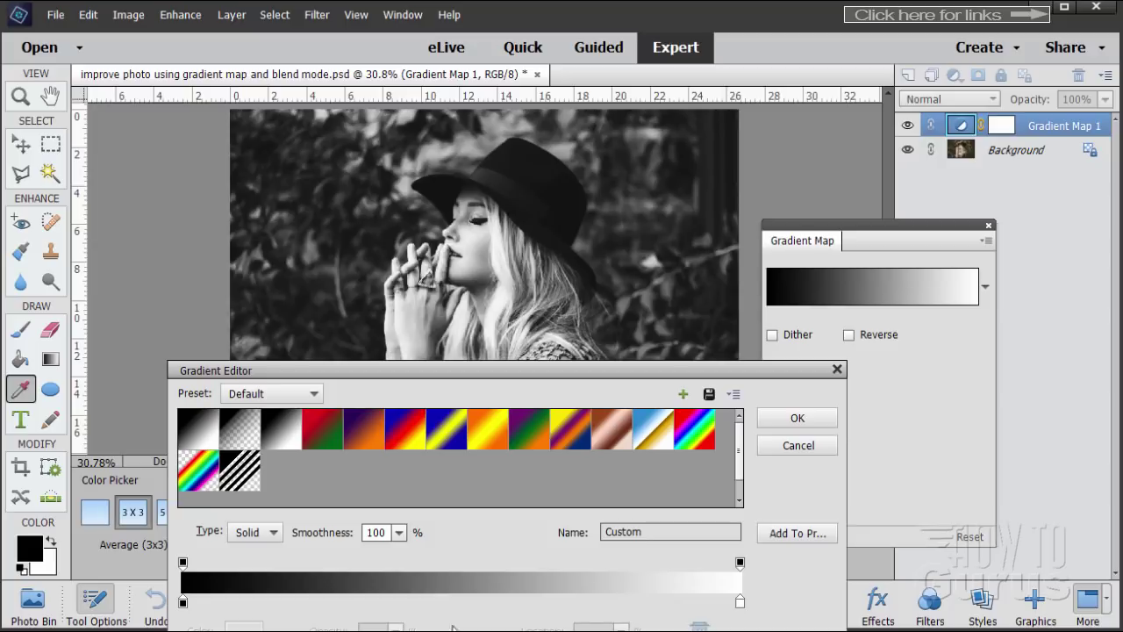
{"action": "left_click", "coordinate": [184, 605]}
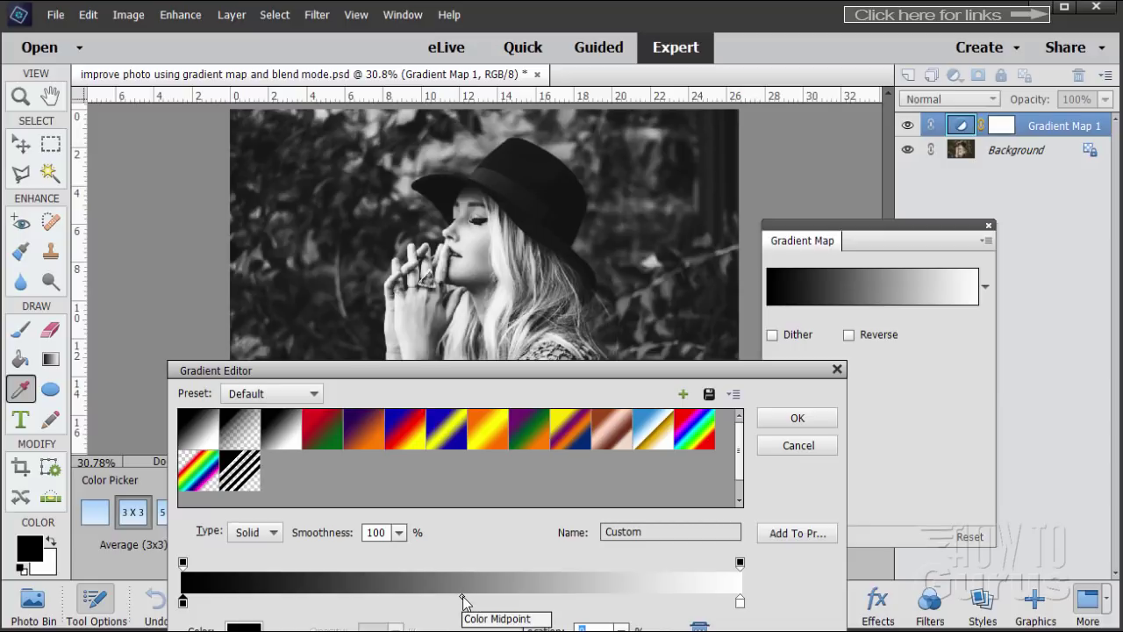
{"action": "left_click_drag", "start_coordinate": [463, 600], "coordinate": [357, 599]}
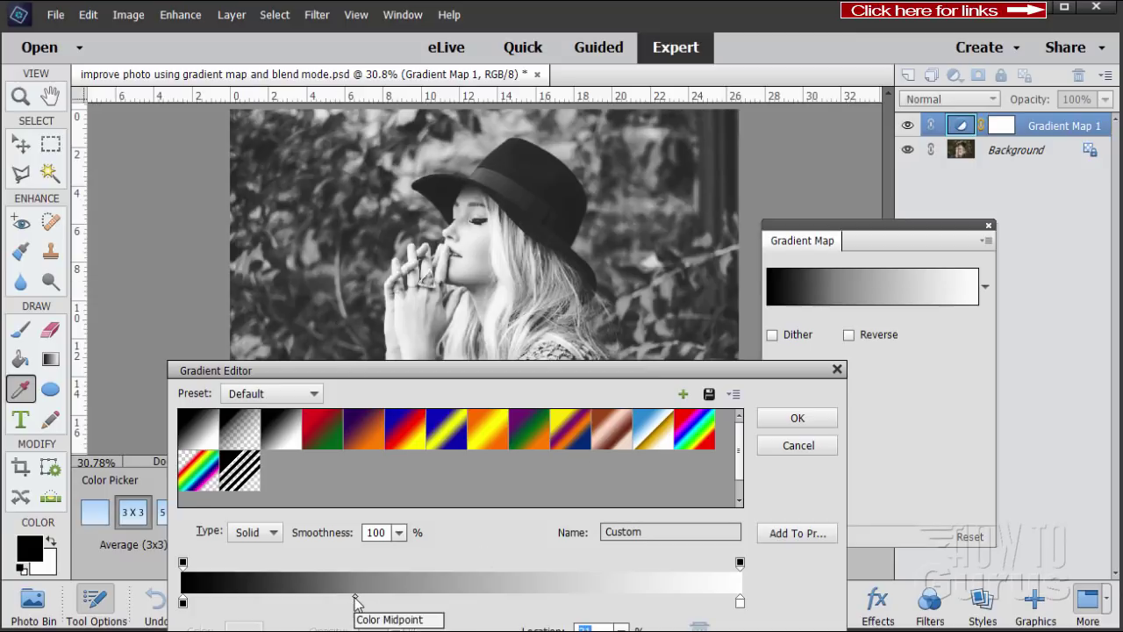
{"action": "left_click_drag", "start_coordinate": [355, 599], "coordinate": [348, 601]}
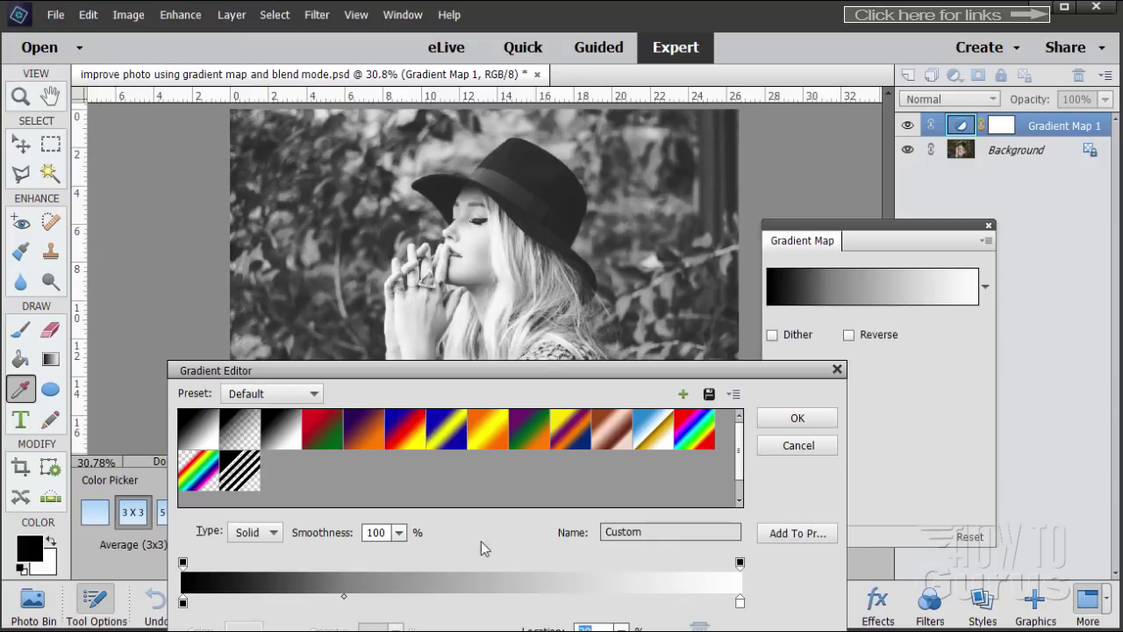
{"action": "left_click_drag", "start_coordinate": [522, 376], "coordinate": [514, 338]}
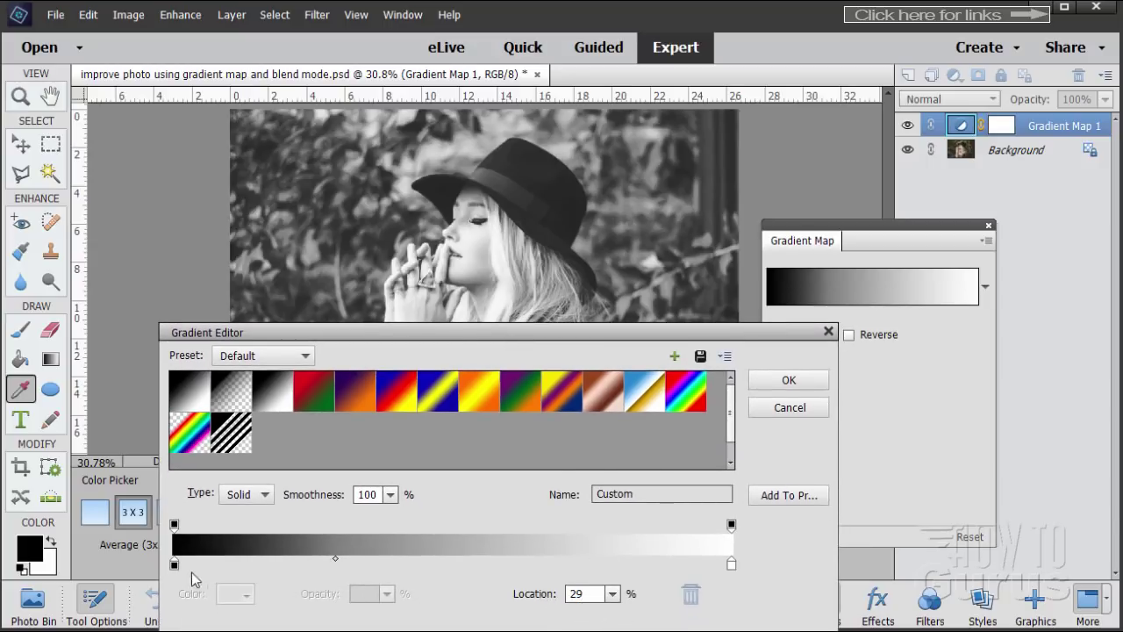
{"action": "left_click_drag", "start_coordinate": [461, 333], "coordinate": [536, 419]}
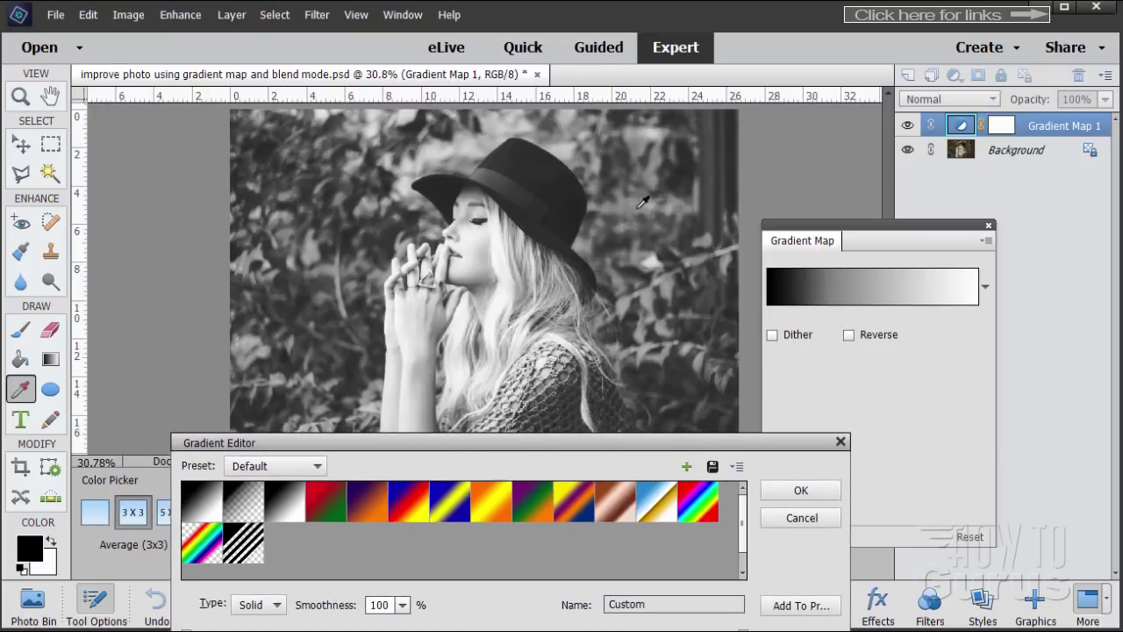
{"action": "left_click_drag", "start_coordinate": [462, 442], "coordinate": [440, 325]}
{"action": "left_click_drag", "start_coordinate": [575, 328], "coordinate": [589, 415]}
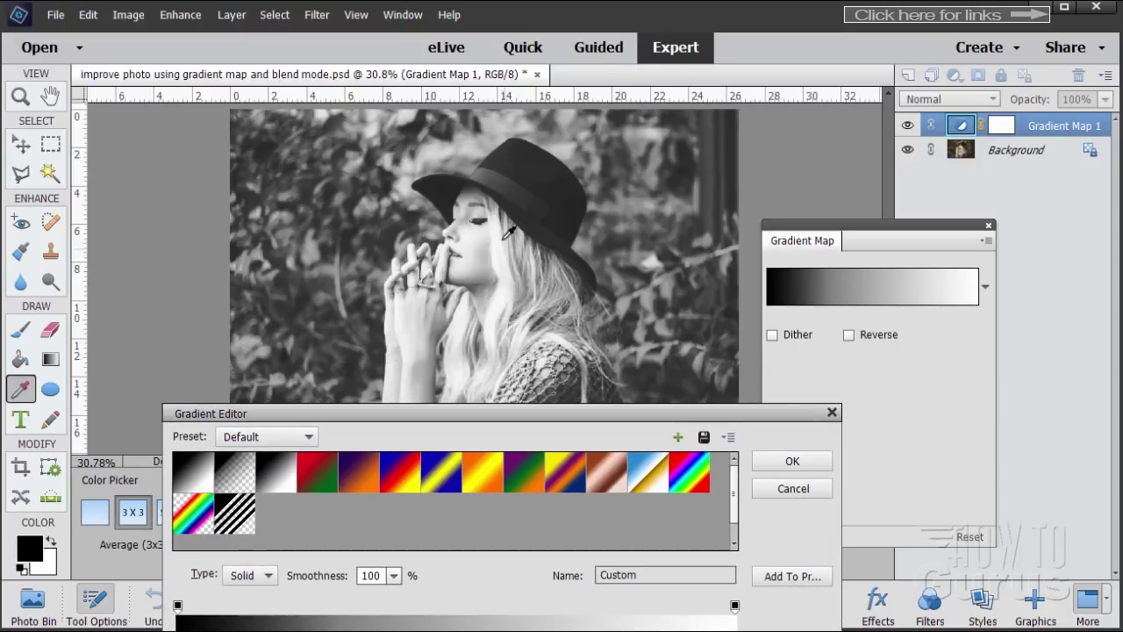
Nudge the gradient's white end stop slightly inward to about 99% location
{"action": "left_click_drag", "start_coordinate": [536, 414], "coordinate": [504, 315]}
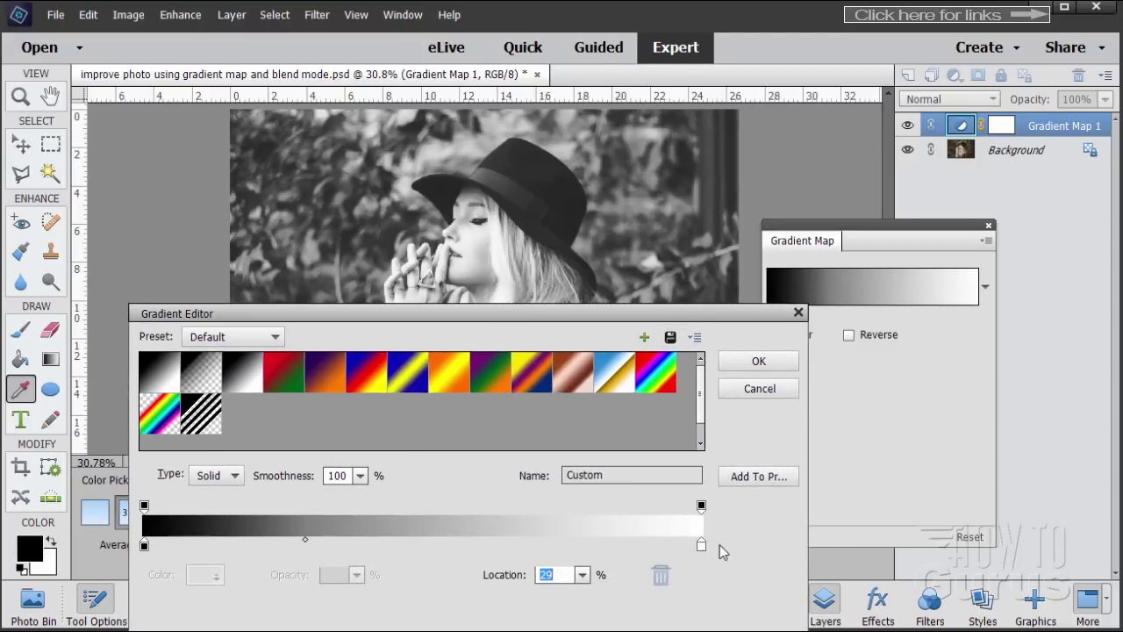
{"action": "left_click", "coordinate": [701, 546]}
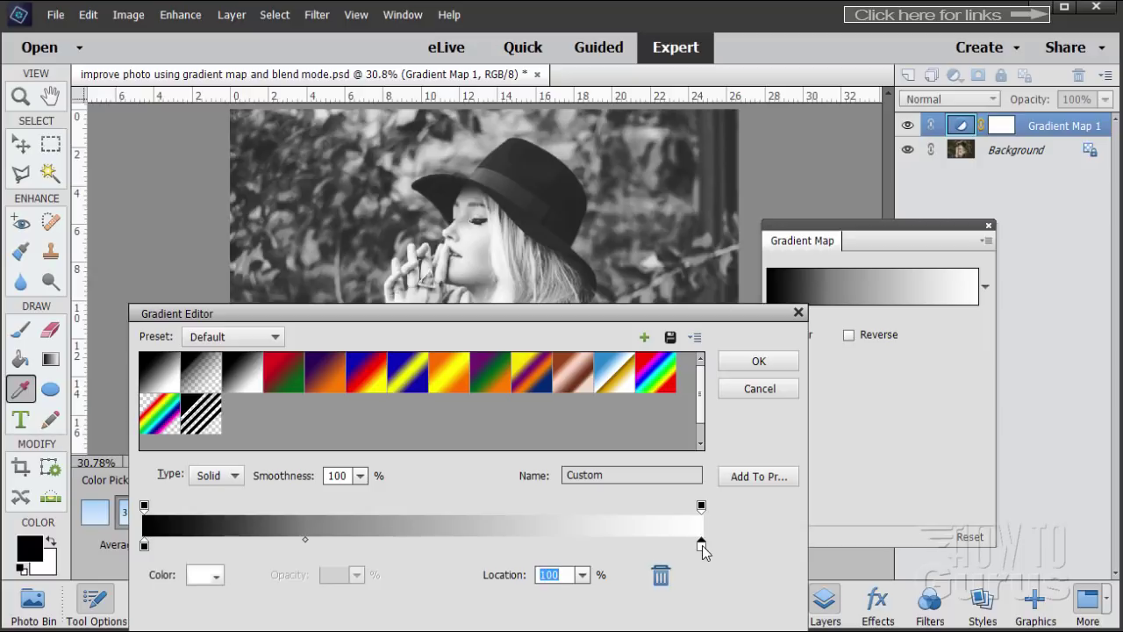
{"action": "left_click_drag", "start_coordinate": [701, 545], "coordinate": [699, 543]}
{"action": "left_click_drag", "start_coordinate": [484, 315], "coordinate": [565, 338]}
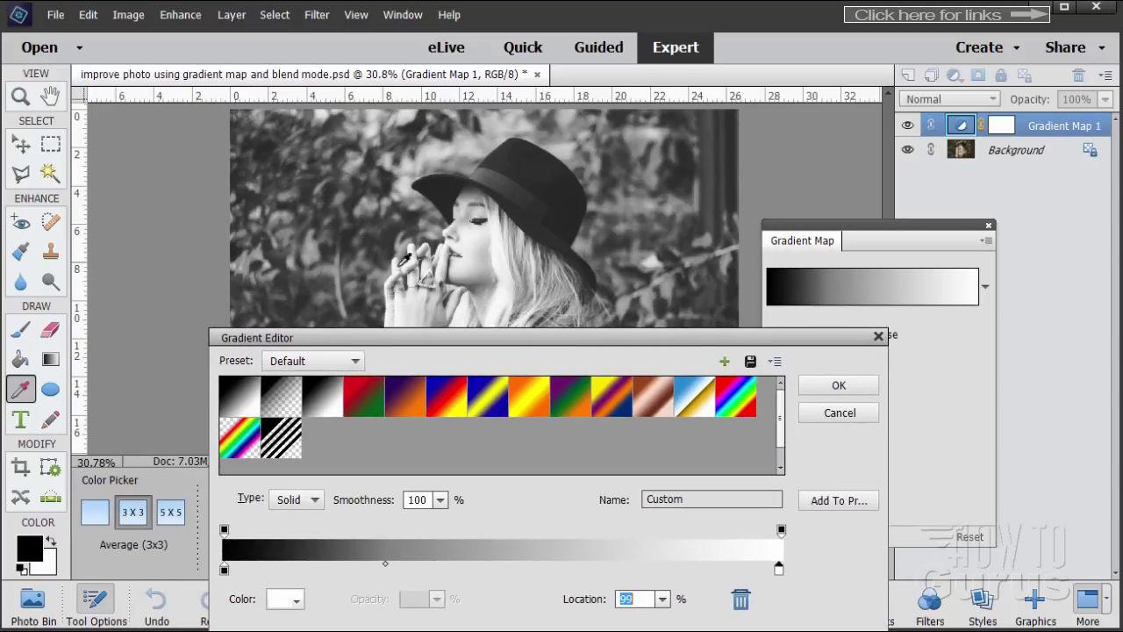
Move the black stop a few percent right and drag the midpoint to about 25%
{"action": "left_click", "coordinate": [225, 571]}
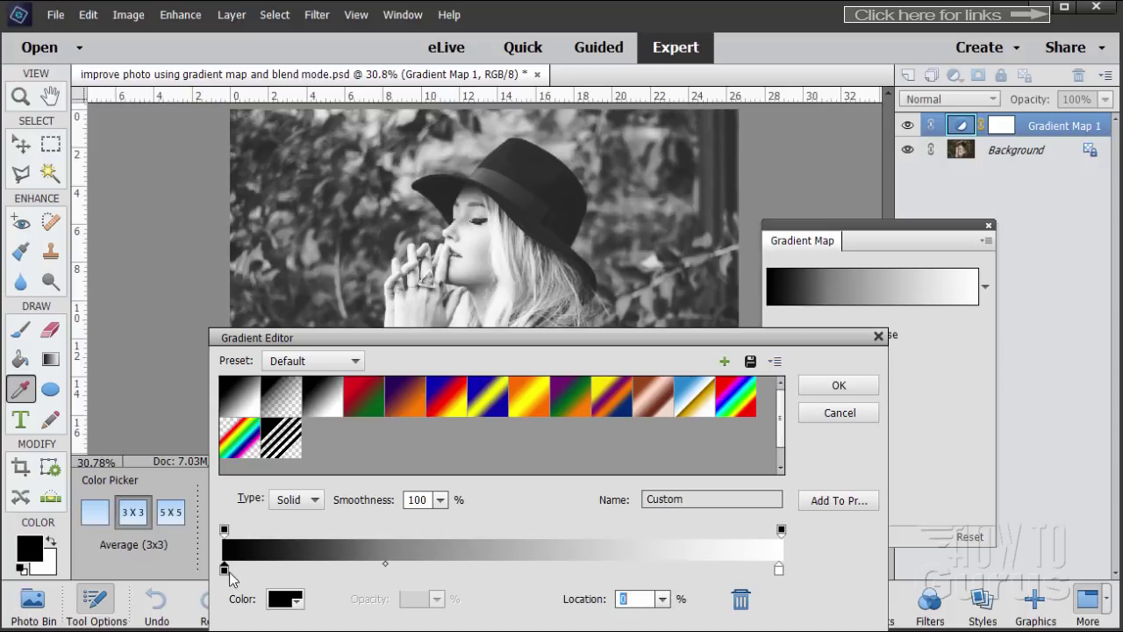
{"action": "left_click_drag", "start_coordinate": [225, 571], "coordinate": [253, 575]}
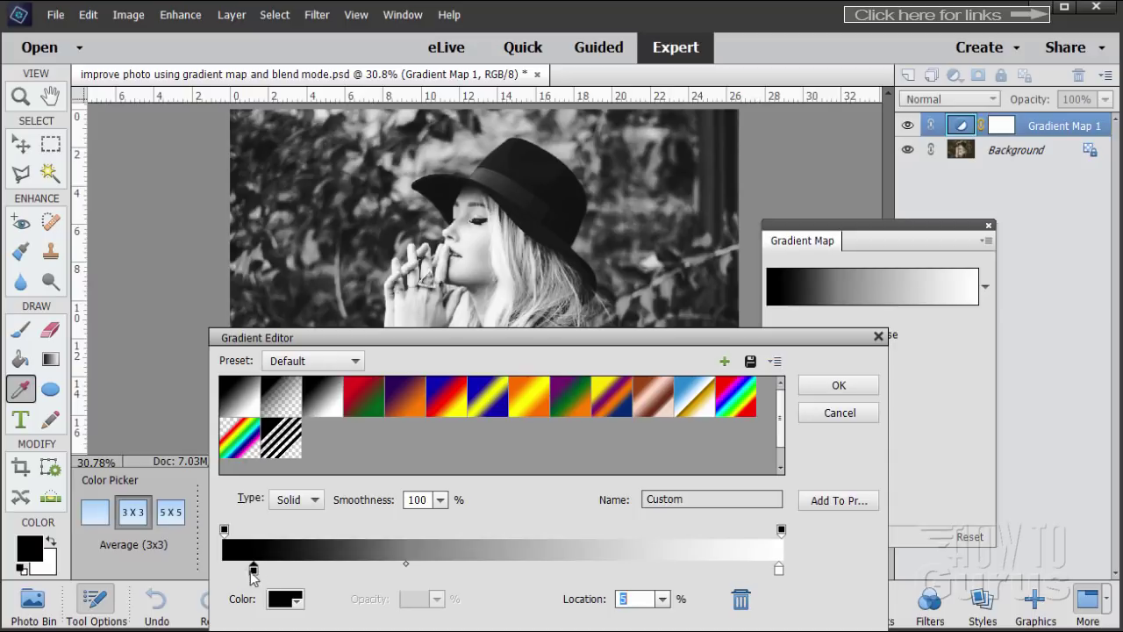
{"action": "mouse_move", "coordinate": [253, 575]}
{"action": "left_mouse_down"}
{"action": "mouse_move", "coordinate": [233, 576]}
{"action": "mouse_move", "coordinate": [269, 575]}
{"action": "mouse_move", "coordinate": [241, 576]}
{"action": "mouse_move", "coordinate": [256, 576]}
{"action": "left_mouse_up"}
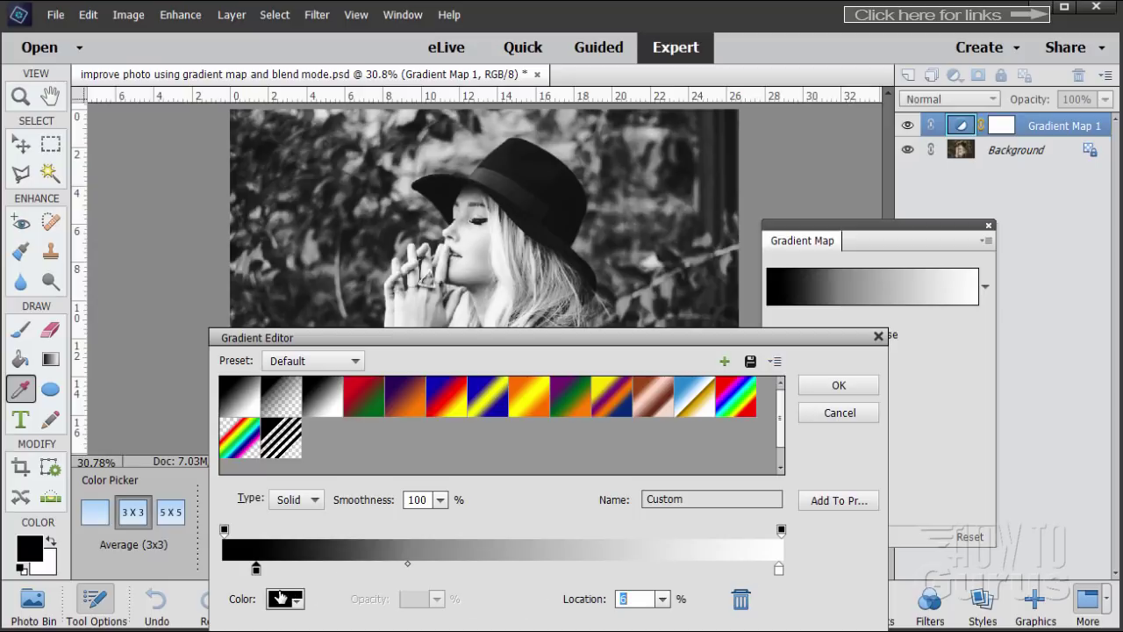
{"action": "mouse_move", "coordinate": [257, 575]}
{"action": "left_mouse_down"}
{"action": "mouse_move", "coordinate": [240, 577]}
{"action": "mouse_move", "coordinate": [268, 569]}
{"action": "left_mouse_up"}
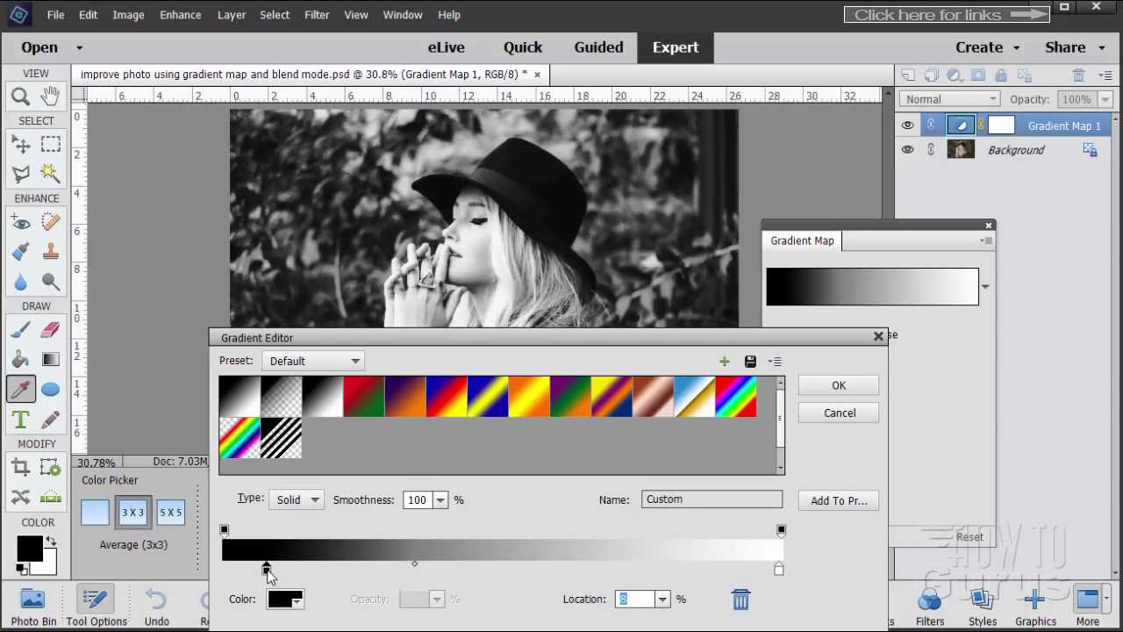
{"action": "left_click_drag", "start_coordinate": [415, 564], "coordinate": [402, 574]}
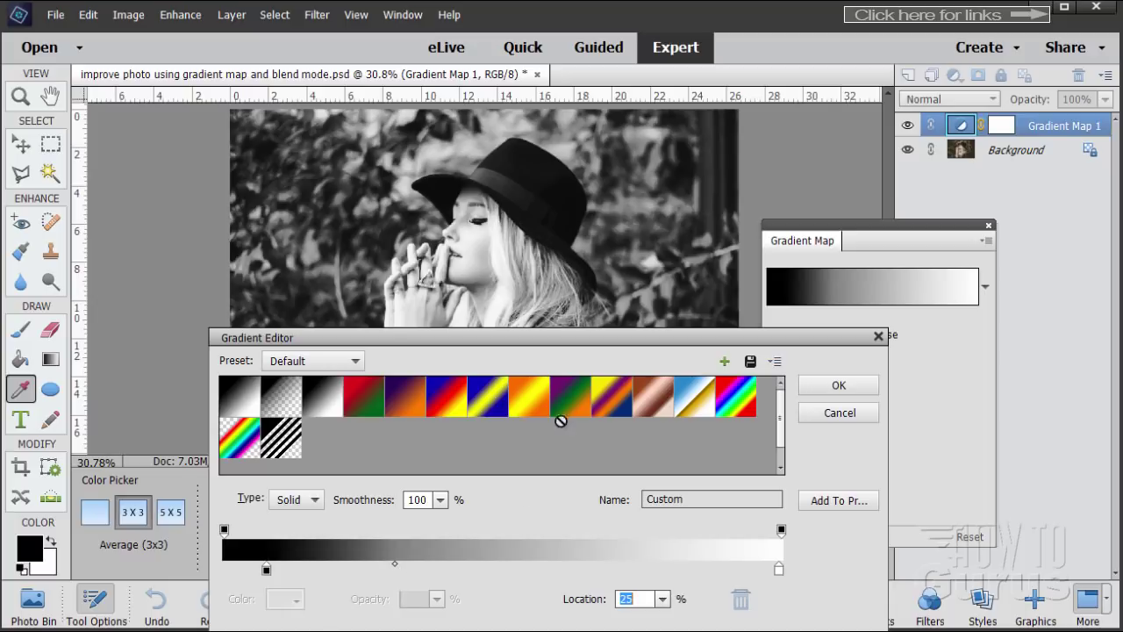
{"action": "left_click_drag", "start_coordinate": [511, 339], "coordinate": [473, 444]}
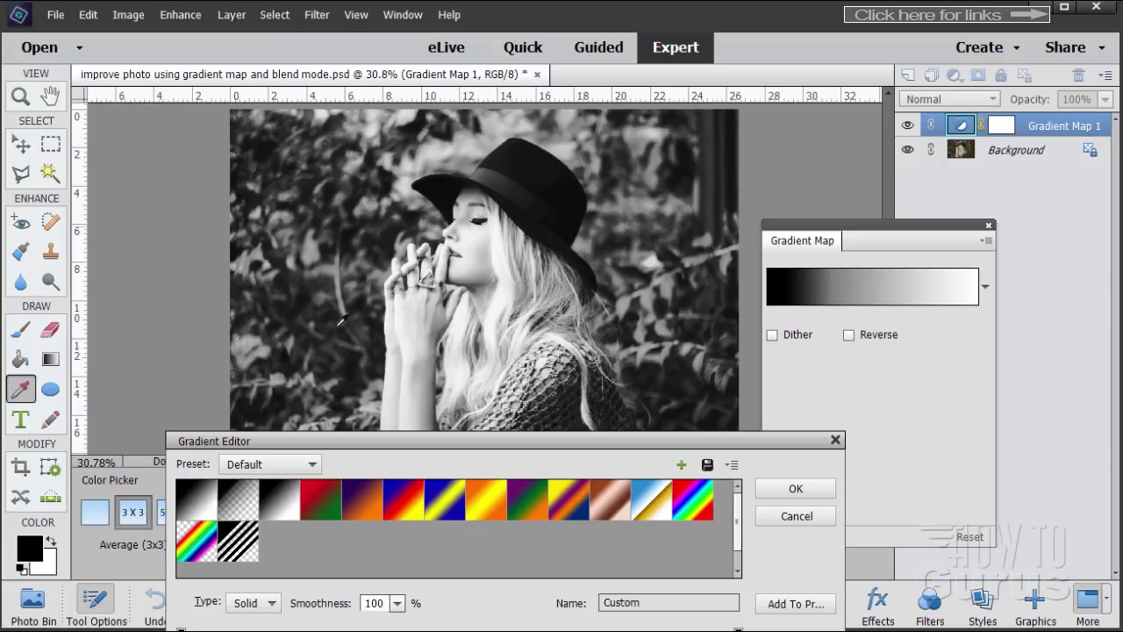
{"action": "left_click_drag", "start_coordinate": [328, 444], "coordinate": [291, 247]}
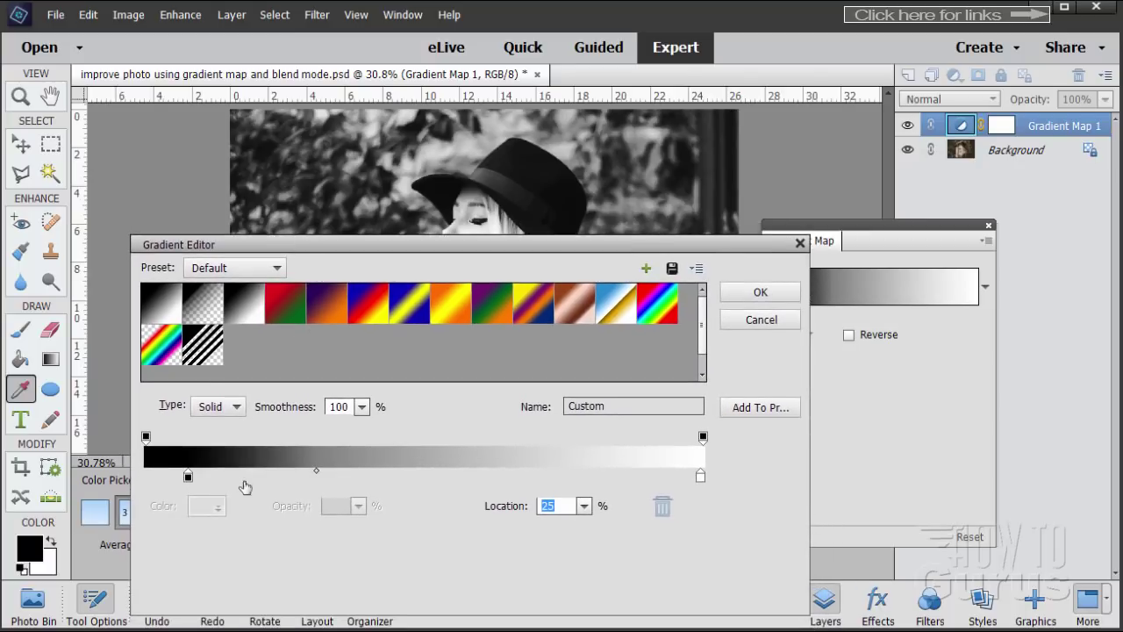
Check the stop locations, set the white stop's Location to 99, and apply the gradient
{"action": "left_click", "coordinate": [188, 477]}
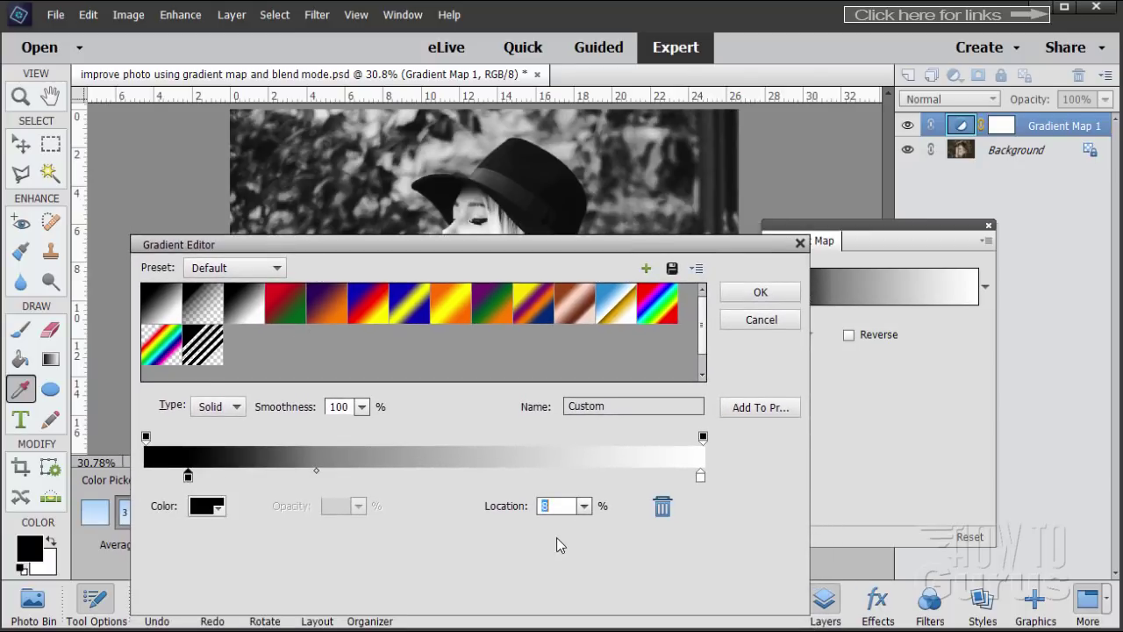
{"action": "left_click", "coordinate": [551, 507]}
{"action": "left_click", "coordinate": [316, 473]}
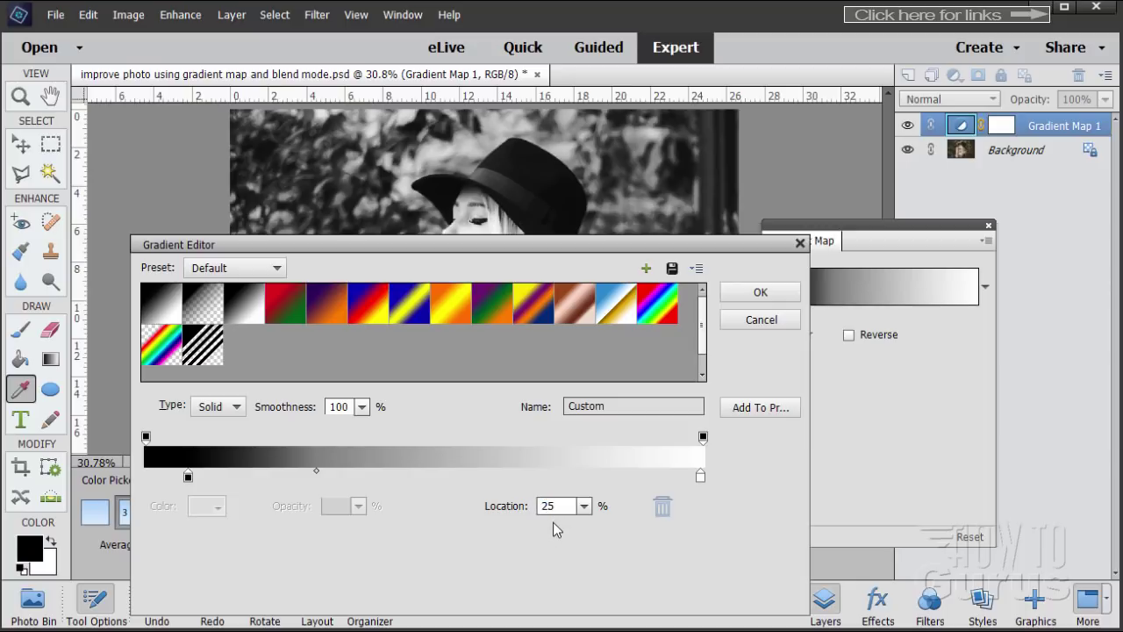
{"action": "left_click", "coordinate": [700, 475]}
{"action": "type", "text": "99"}
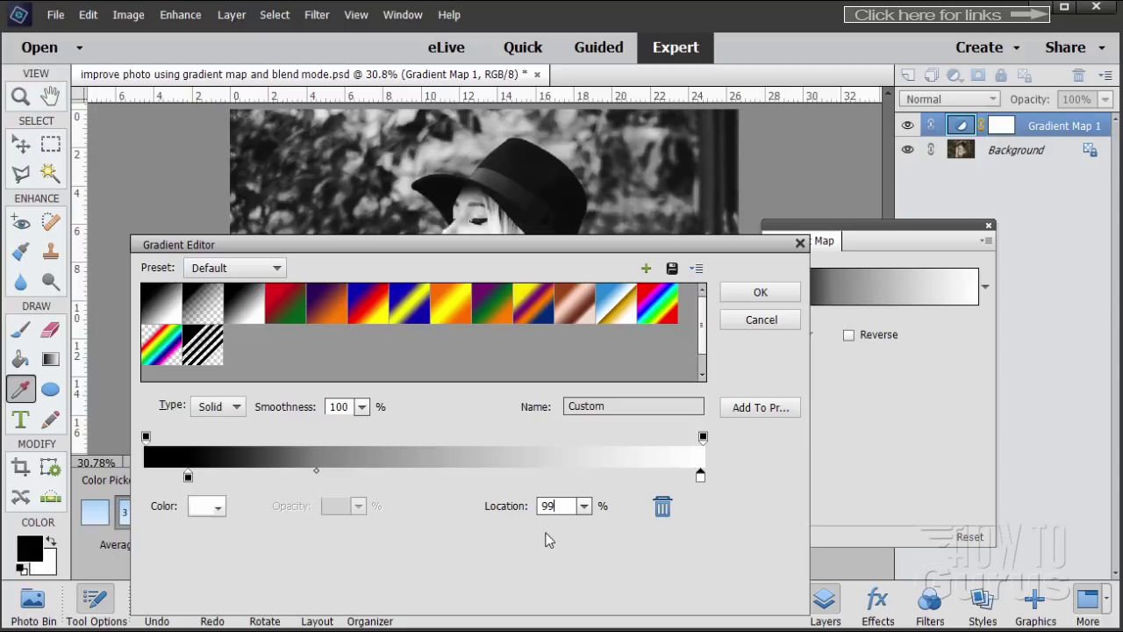
{"action": "left_click", "coordinate": [754, 293]}
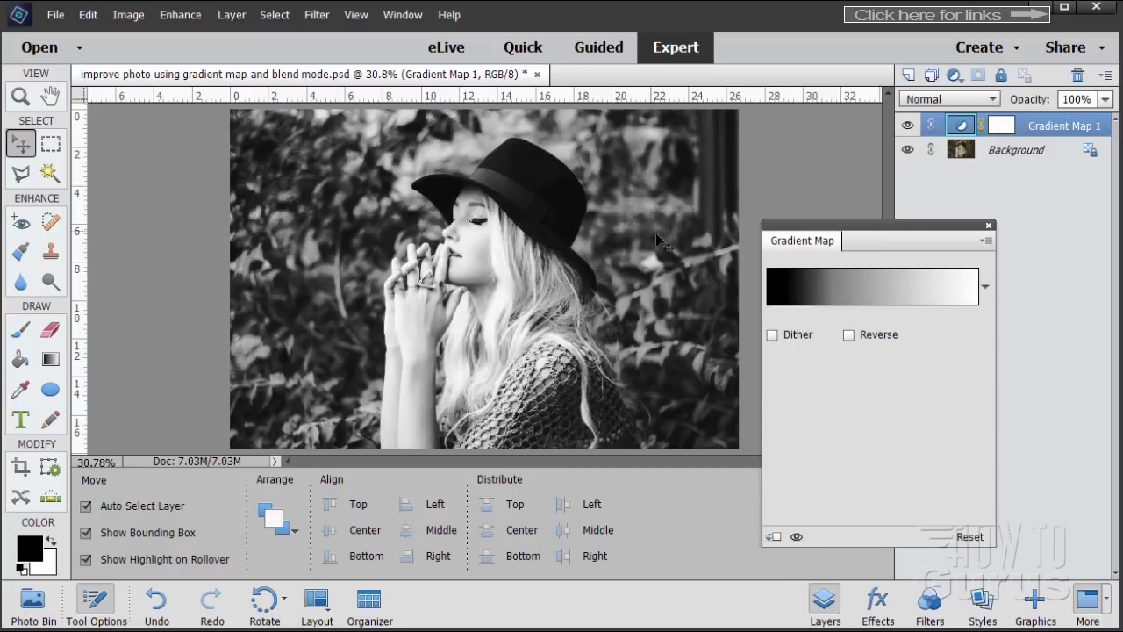
Close the Gradient Map panel and compare the photo with Gradient Map 1 on and off, ending visible
{"action": "left_click", "coordinate": [990, 228]}
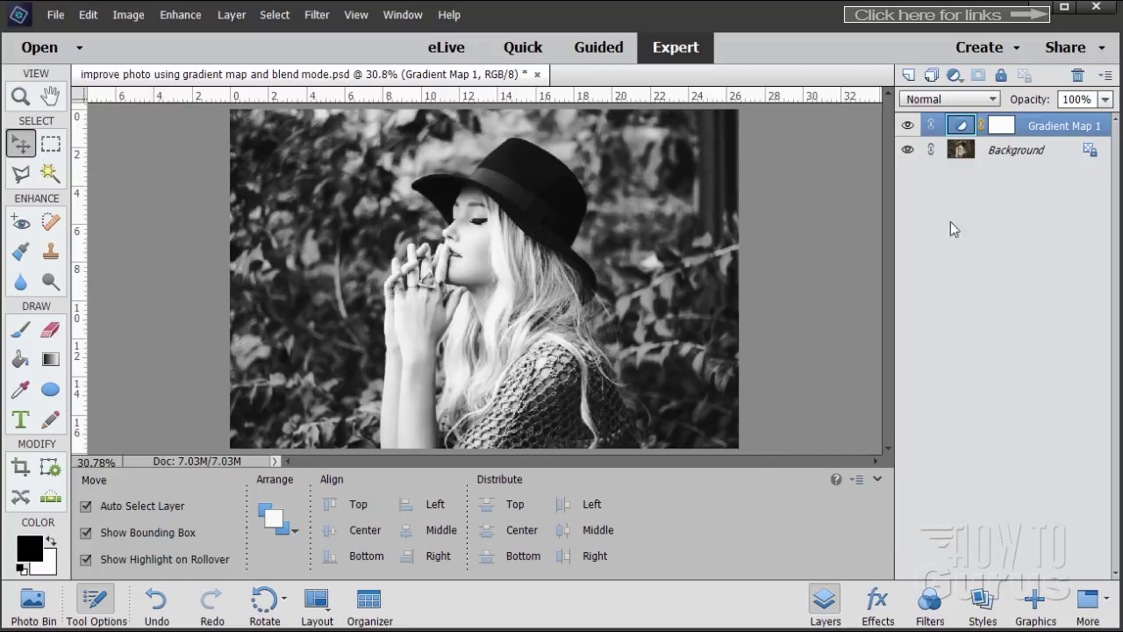
{"action": "left_click", "coordinate": [907, 125]}
{"action": "left_click", "coordinate": [907, 126]}
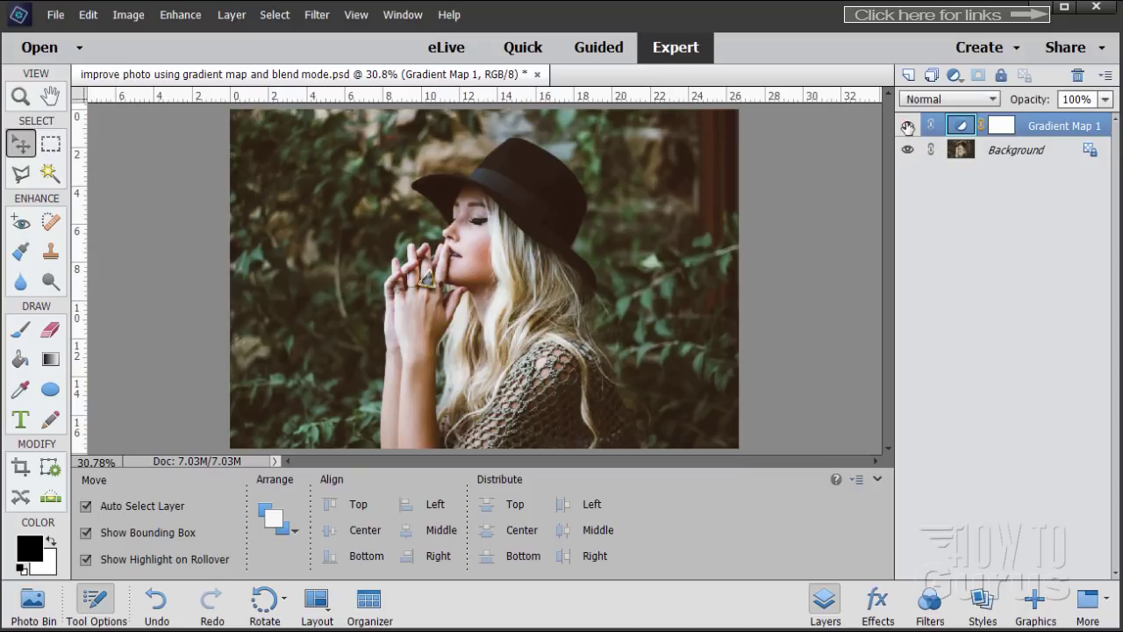
{"action": "left_click", "coordinate": [908, 125]}
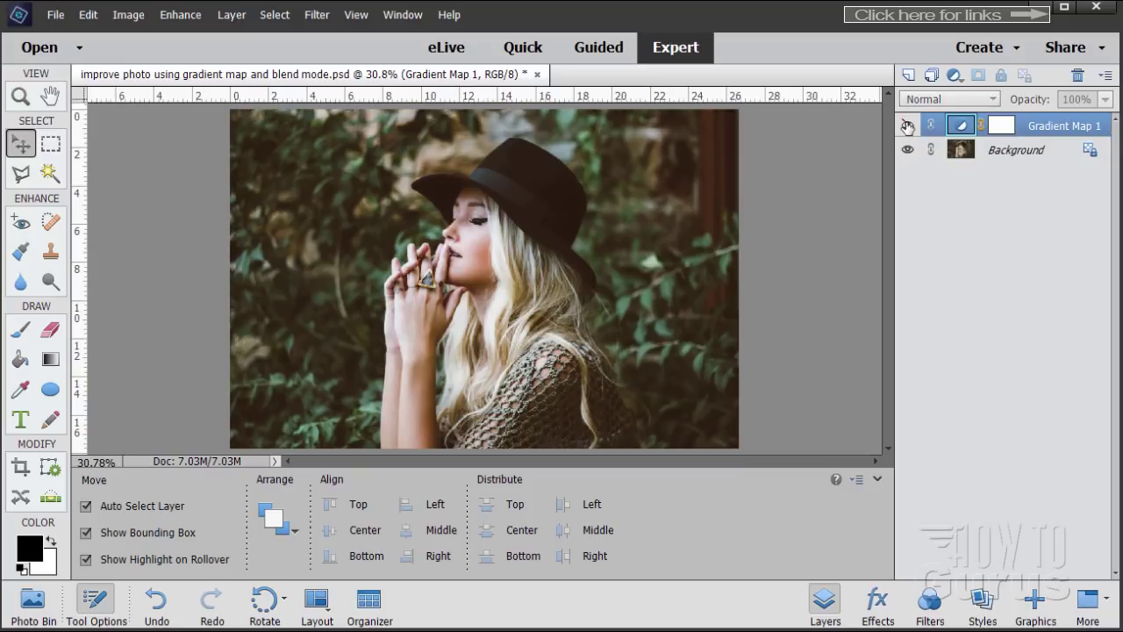
{"action": "left_click", "coordinate": [908, 127]}
{"action": "left_click", "coordinate": [908, 127]}
{"action": "left_click", "coordinate": [907, 127]}
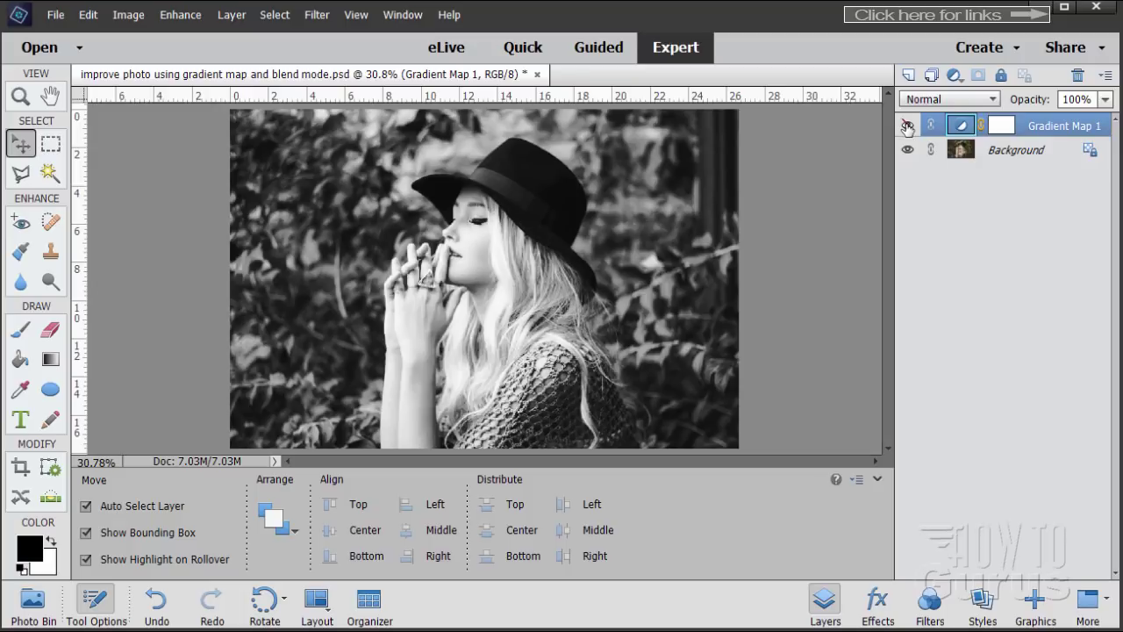
{"action": "left_click", "coordinate": [907, 127]}
{"action": "left_click", "coordinate": [907, 126]}
{"action": "left_click", "coordinate": [908, 126]}
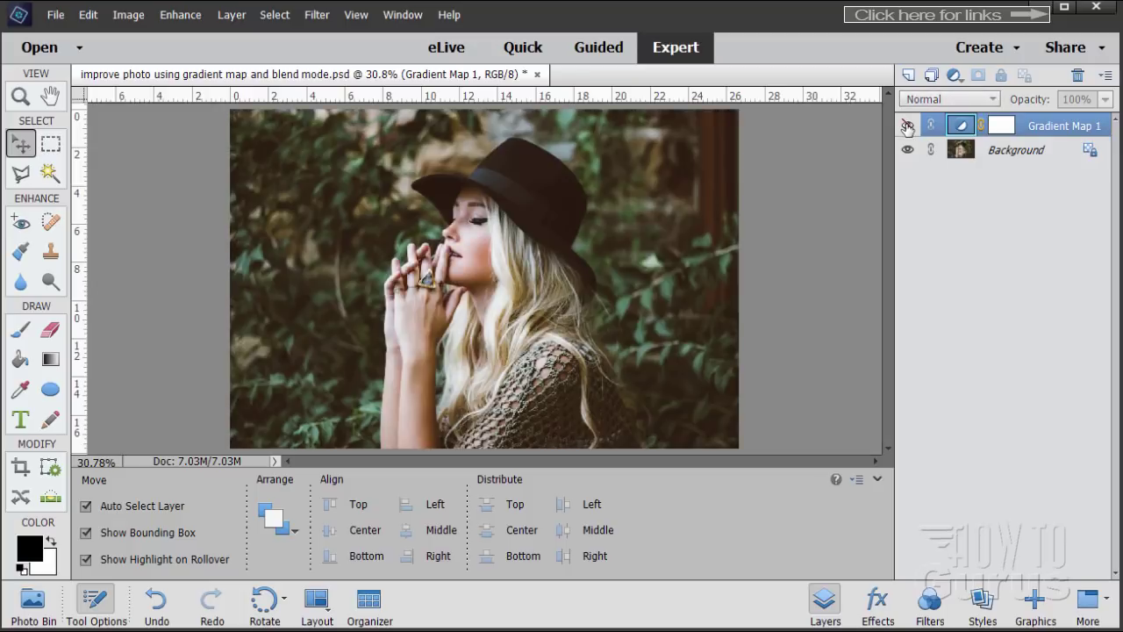
{"action": "left_click", "coordinate": [908, 127]}
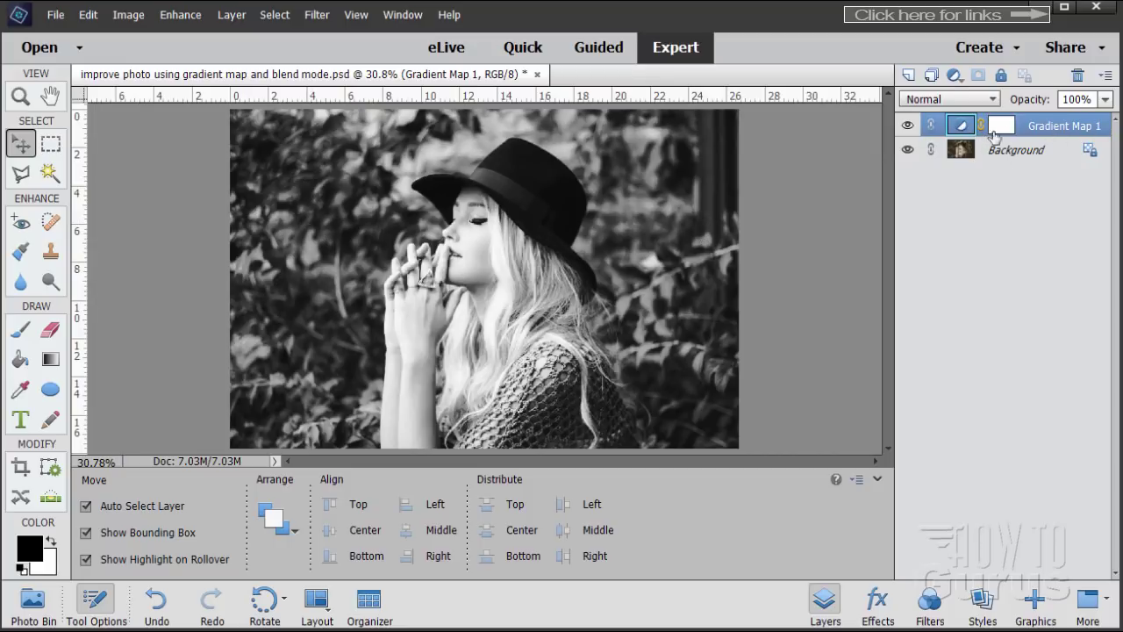
Switch Gradient Map 1 to Darker Color blend mode and preview the result
{"action": "left_click", "coordinate": [941, 100]}
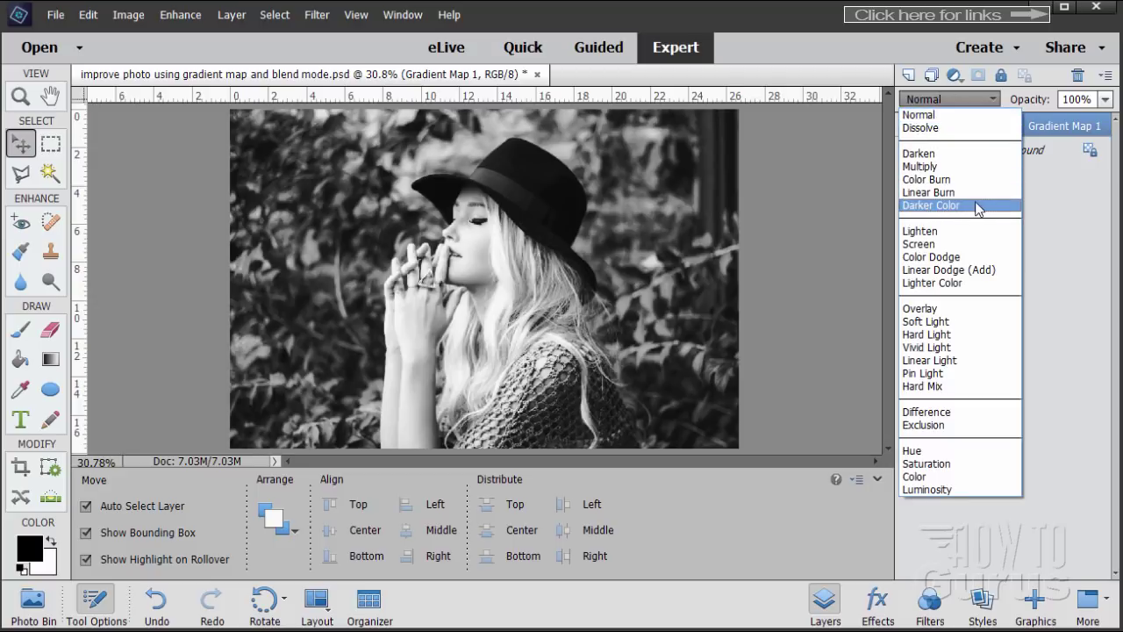
{"action": "left_click", "coordinate": [926, 206]}
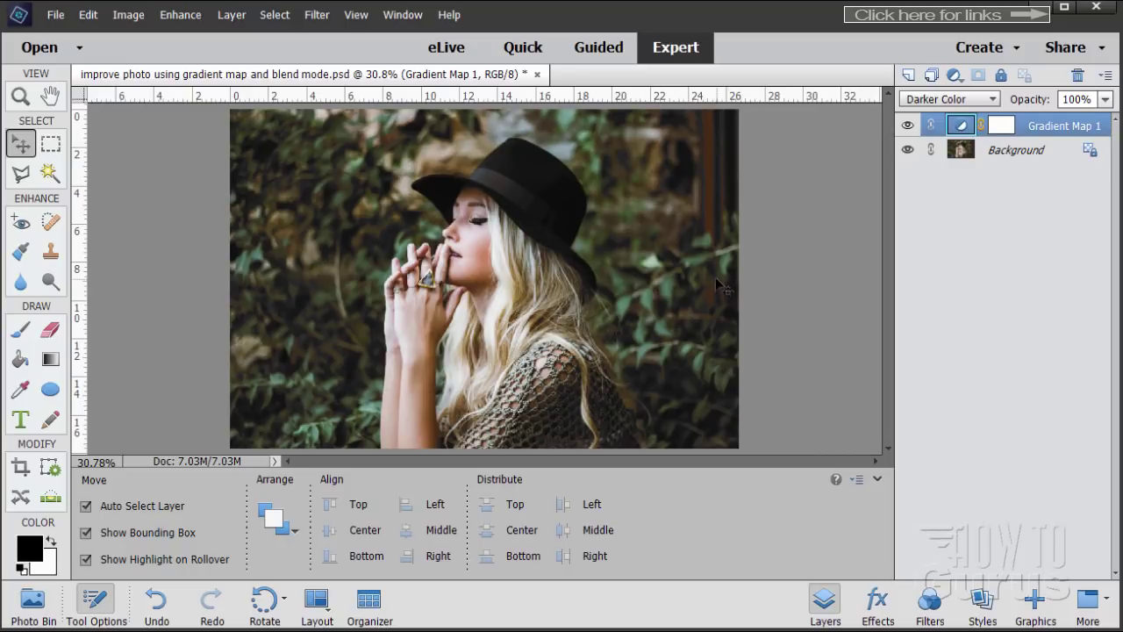
{"action": "left_click", "coordinate": [909, 127]}
{"action": "left_click", "coordinate": [908, 127]}
{"action": "left_click", "coordinate": [908, 127]}
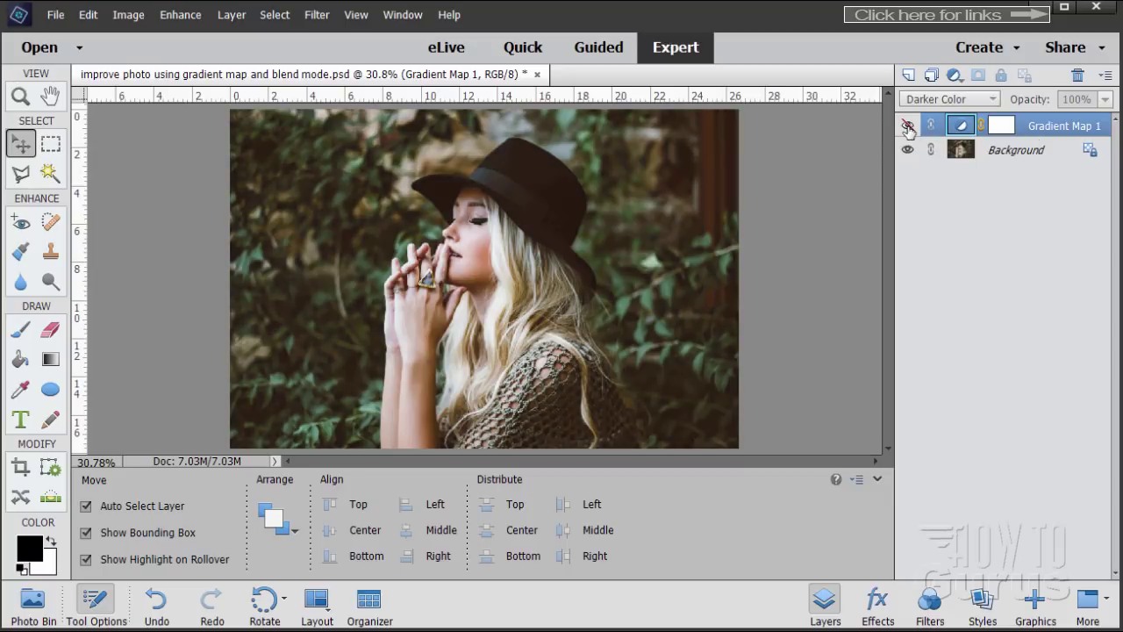
{"action": "left_click", "coordinate": [908, 128]}
Repeatedly toggle Gradient Map 1 to compare the deeper darks against the original, ending visible
{"action": "left_click", "coordinate": [908, 127]}
{"action": "left_click", "coordinate": [909, 127]}
{"action": "left_click", "coordinate": [908, 127]}
{"action": "left_click", "coordinate": [909, 127]}
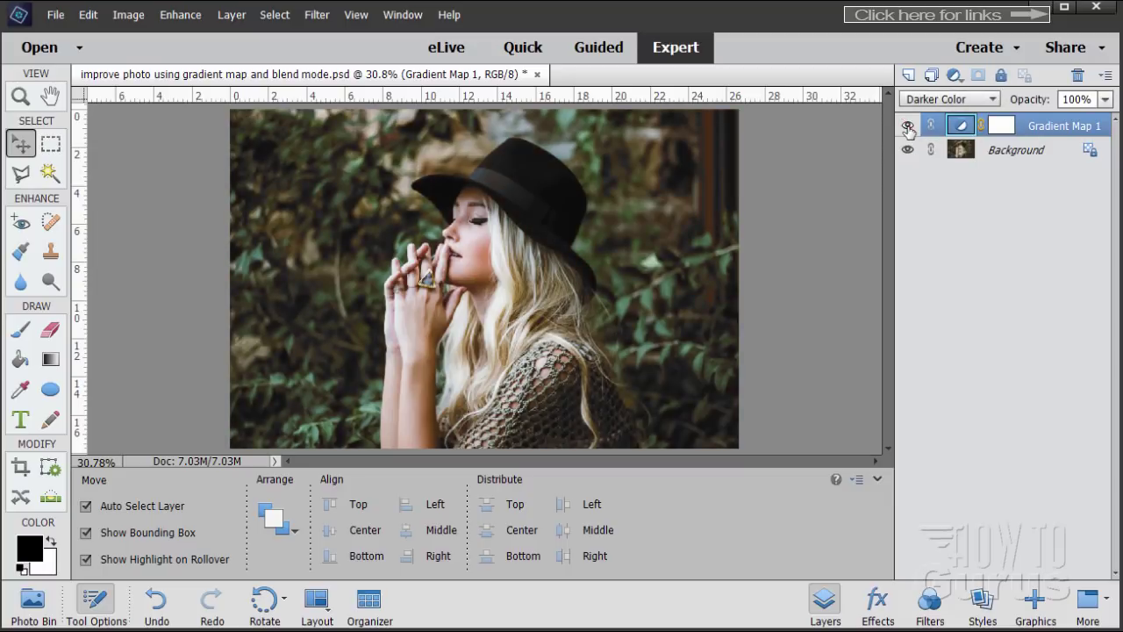
{"action": "left_click", "coordinate": [908, 127]}
{"action": "left_click", "coordinate": [909, 127]}
{"action": "left_click", "coordinate": [907, 128]}
{"action": "left_click", "coordinate": [908, 128]}
{"action": "left_click", "coordinate": [908, 128]}
{"action": "left_click", "coordinate": [907, 128]}
{"action": "left_click", "coordinate": [908, 129]}
{"action": "left_click", "coordinate": [908, 128]}
{"action": "left_click", "coordinate": [908, 128]}
{"action": "left_click", "coordinate": [909, 129]}
In the Gradient Editor, nudge the black stop inward and midpoint toward black, then apply
{"action": "double_click", "coordinate": [962, 130]}
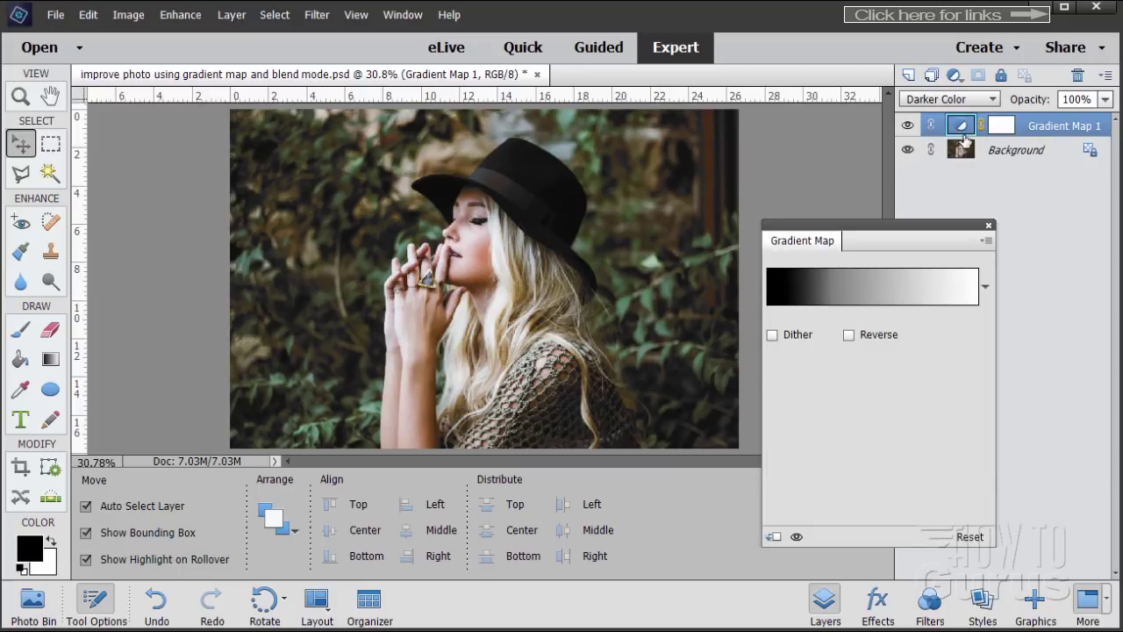
{"action": "left_click", "coordinate": [855, 284]}
{"action": "left_click_drag", "start_coordinate": [655, 255], "coordinate": [667, 395]}
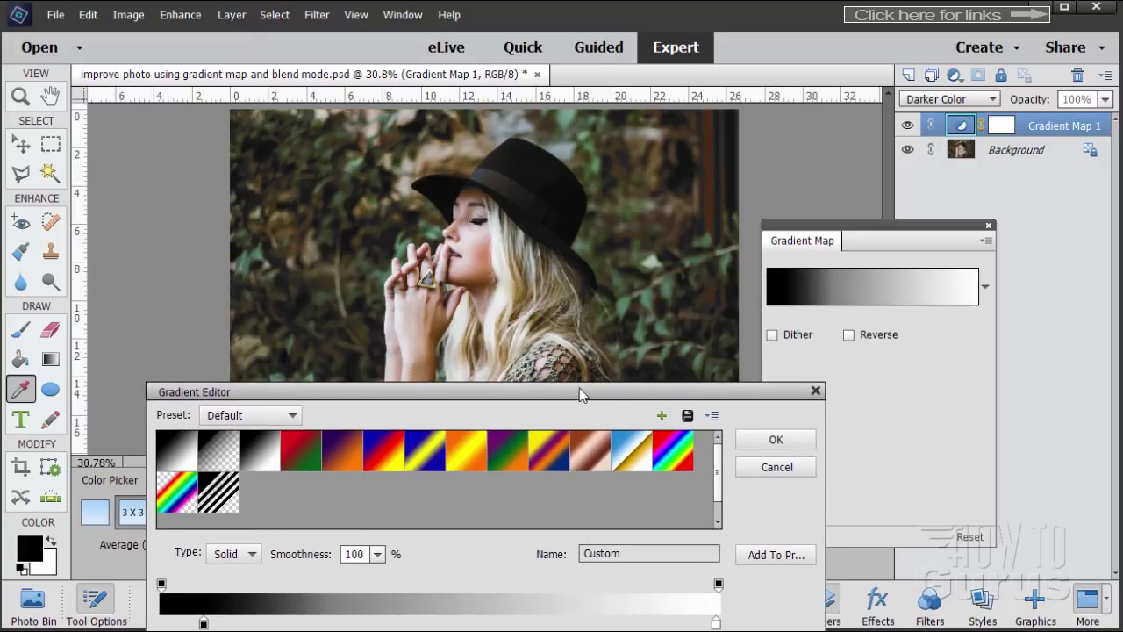
{"action": "left_click_drag", "start_coordinate": [580, 388], "coordinate": [575, 368]}
{"action": "left_click", "coordinate": [199, 605]}
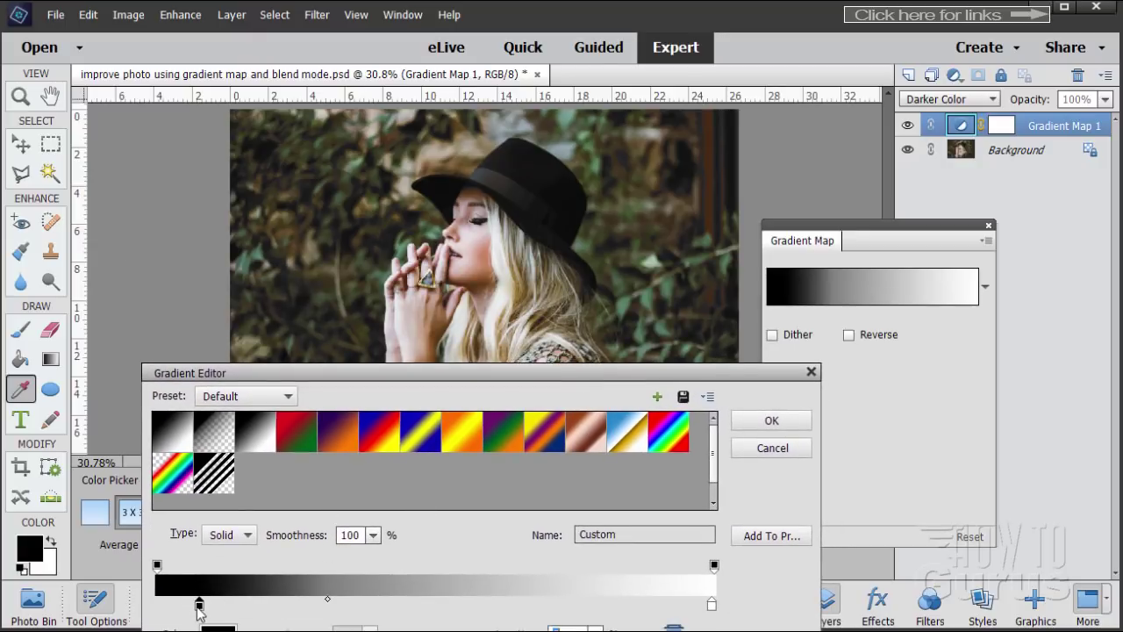
{"action": "mouse_move", "coordinate": [199, 606]}
{"action": "left_mouse_down"}
{"action": "mouse_move", "coordinate": [221, 606]}
{"action": "mouse_move", "coordinate": [204, 611]}
{"action": "left_mouse_up"}
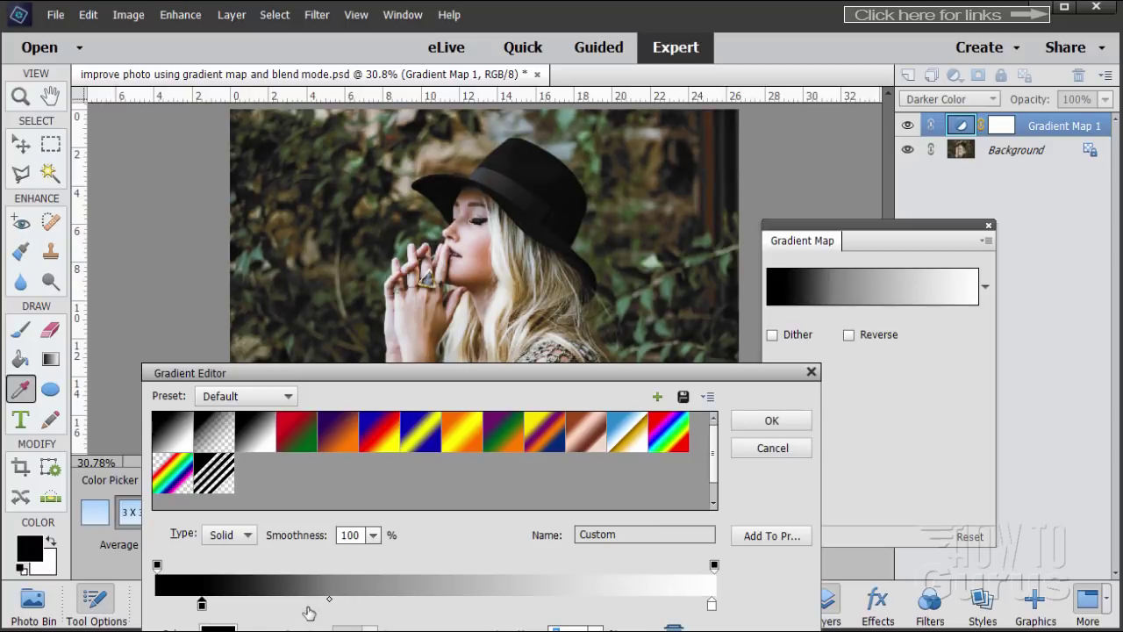
{"action": "left_click_drag", "start_coordinate": [329, 597], "coordinate": [323, 598]}
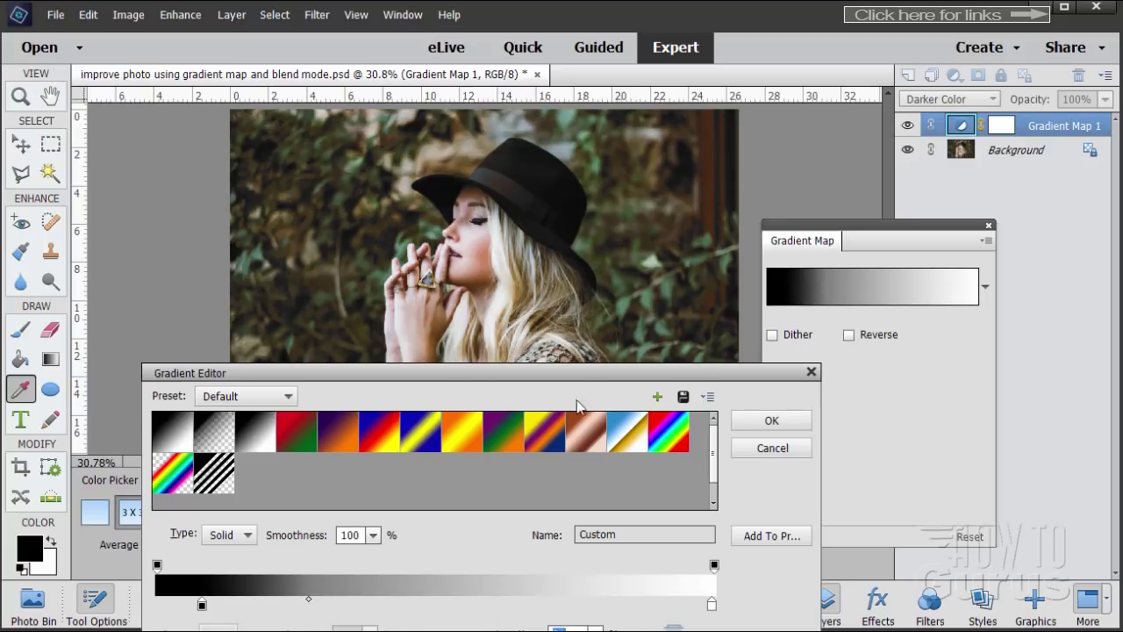
{"action": "left_click", "coordinate": [772, 421]}
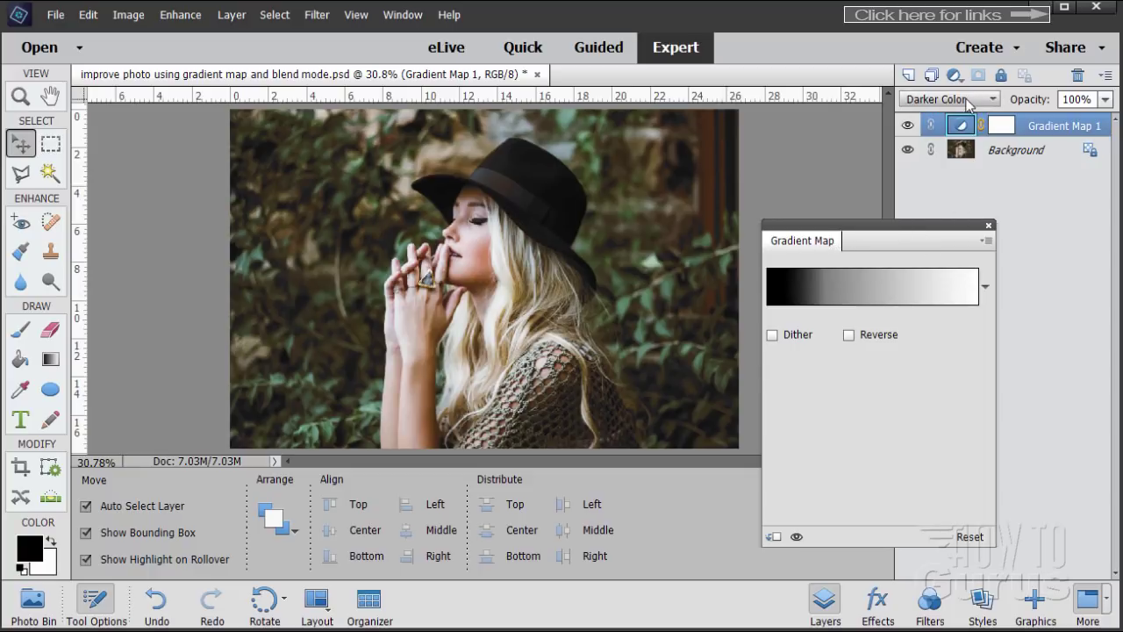
Close the Gradient Map panel and toggle Gradient Map 1 off and on to compare
{"action": "left_click", "coordinate": [989, 226]}
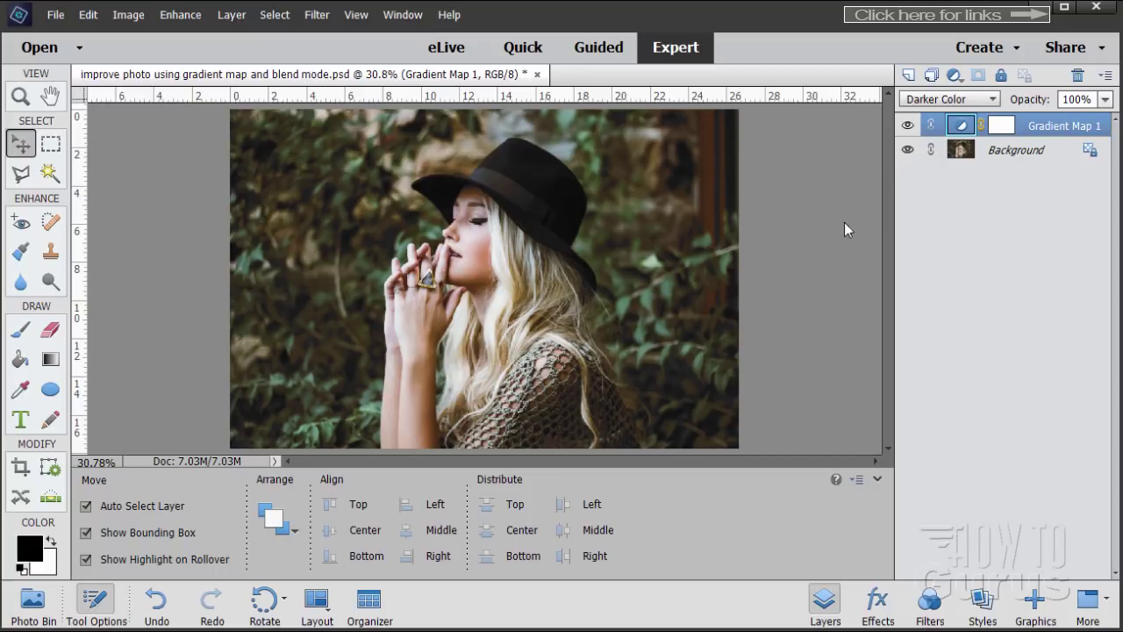
{"action": "left_click", "coordinate": [908, 126]}
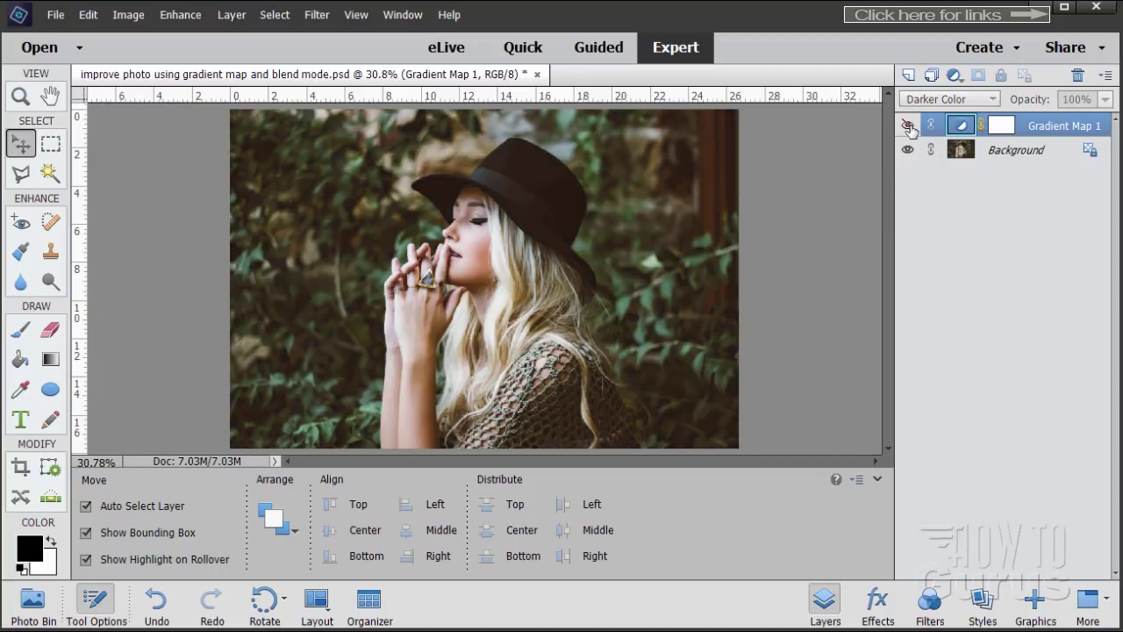
{"action": "left_click", "coordinate": [908, 126]}
{"action": "left_click", "coordinate": [908, 126]}
{"action": "left_click", "coordinate": [909, 126]}
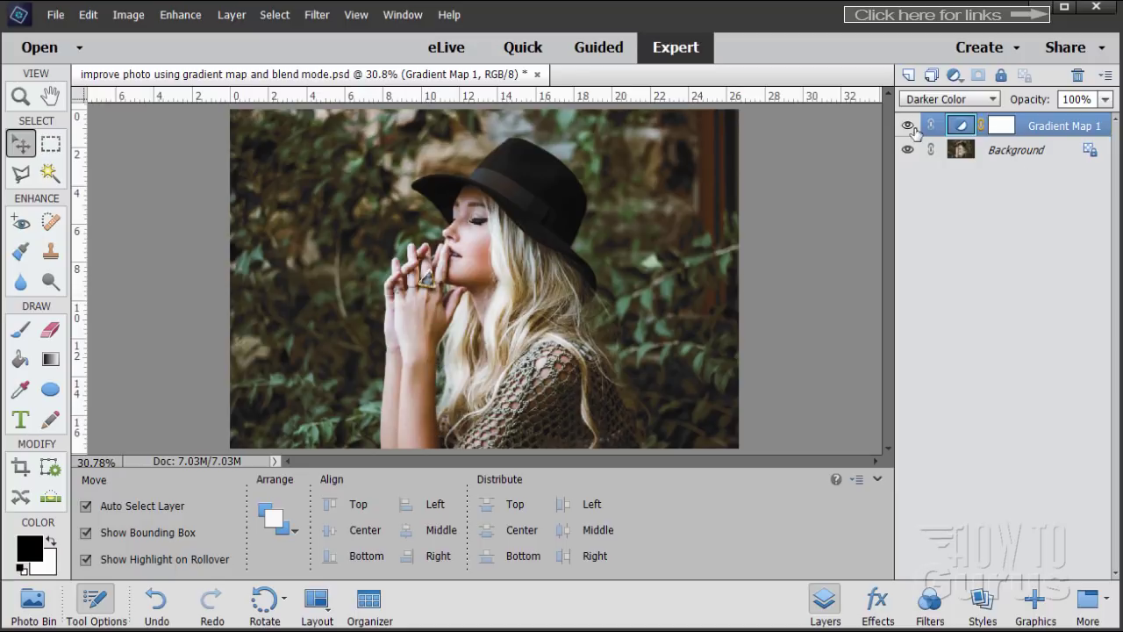
Target Gradient Map 1's layer mask and switch to the Brush tool for painting
{"action": "left_click", "coordinate": [1004, 134]}
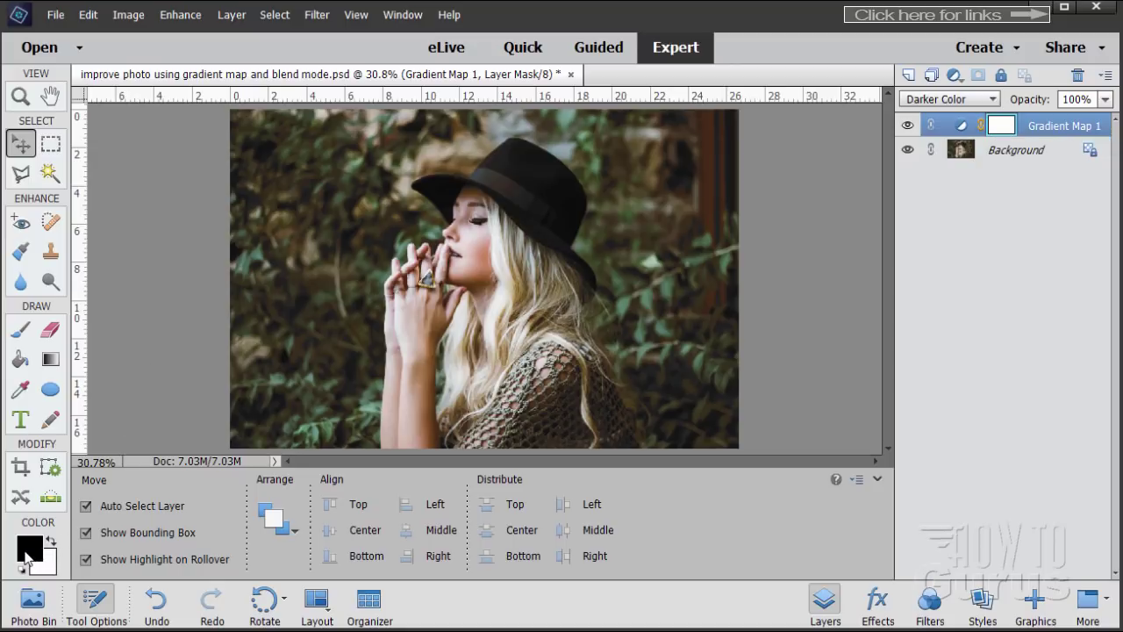
{"action": "left_click", "coordinate": [22, 331]}
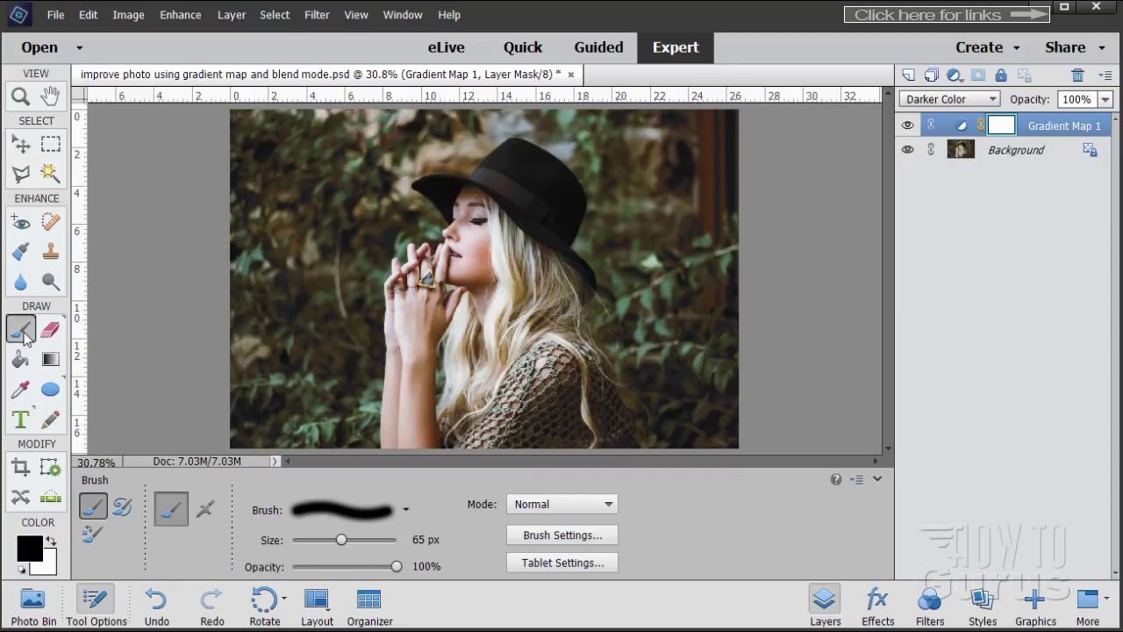
{"action": "double_click", "coordinate": [963, 130]}
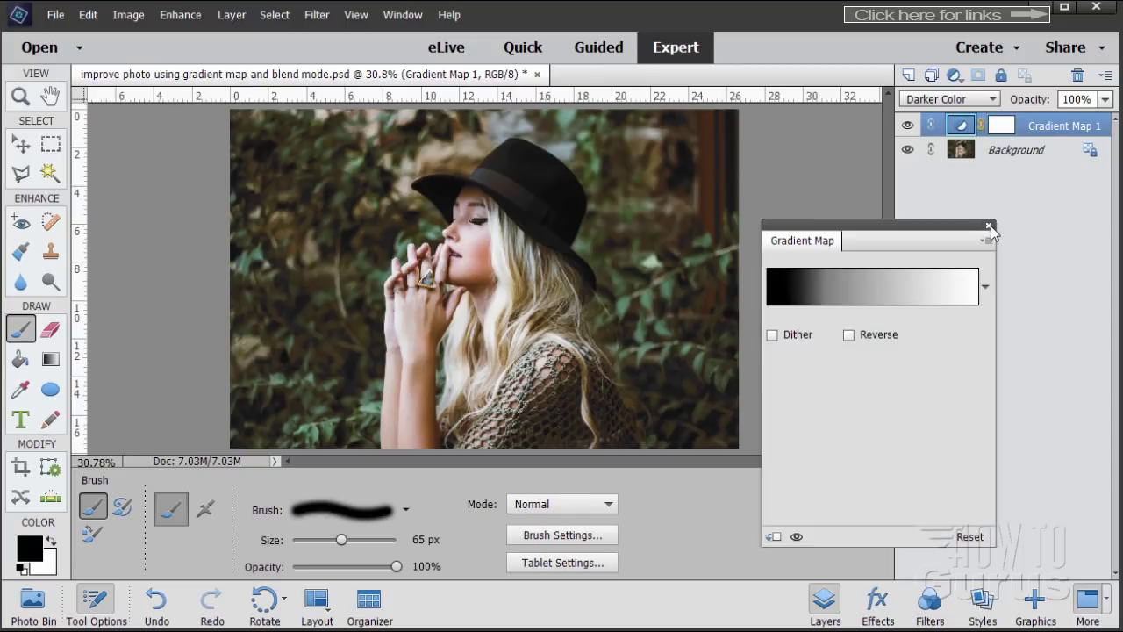
{"action": "left_click", "coordinate": [989, 226]}
{"action": "left_click", "coordinate": [1001, 127]}
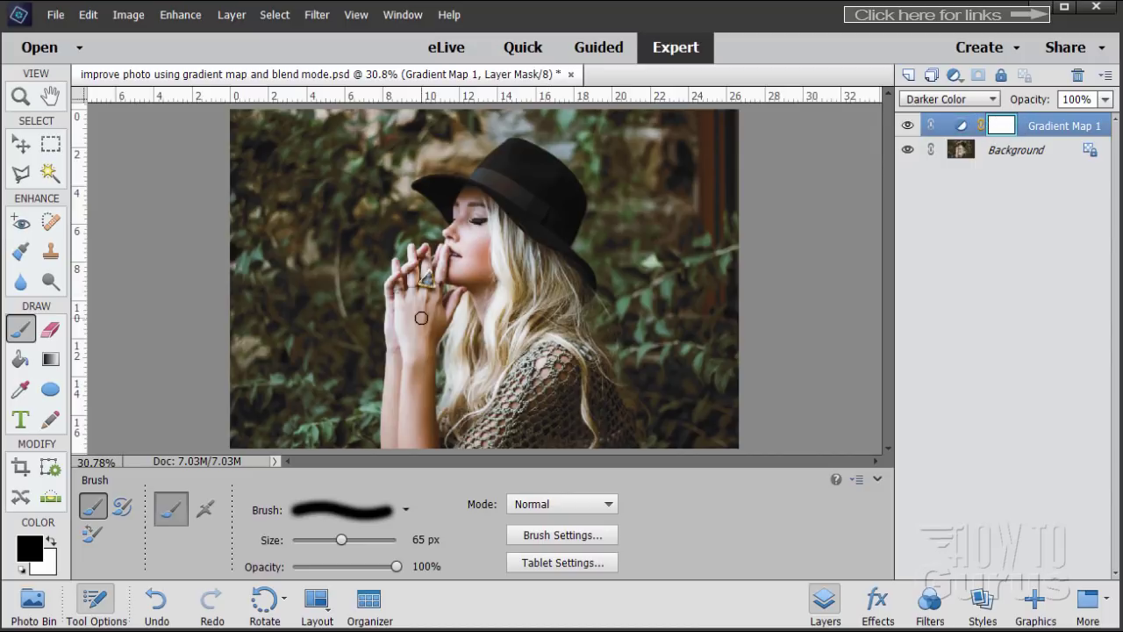
Paint black on the mask over her hand, wrist, ringed fingers and forehead under the hat
{"action": "left_click_drag", "start_coordinate": [448, 298], "coordinate": [457, 298]}
{"action": "mouse_move", "coordinate": [432, 408]}
{"action": "left_mouse_down"}
{"action": "mouse_move", "coordinate": [444, 461]}
{"action": "mouse_move", "coordinate": [429, 350]}
{"action": "mouse_move", "coordinate": [444, 445]}
{"action": "left_mouse_up"}
{"action": "mouse_move", "coordinate": [412, 293]}
{"action": "left_mouse_down"}
{"action": "mouse_move", "coordinate": [398, 279]}
{"action": "mouse_move", "coordinate": [399, 302]}
{"action": "mouse_move", "coordinate": [417, 268]}
{"action": "left_mouse_up"}
{"action": "mouse_move", "coordinate": [474, 192]}
{"action": "left_mouse_down"}
{"action": "mouse_move", "coordinate": [463, 197]}
{"action": "mouse_move", "coordinate": [488, 197]}
{"action": "left_mouse_up"}
Set Gradient Map 1's opacity to 94% to slightly soften the Darker Color darkening
{"action": "left_click", "coordinate": [1106, 100]}
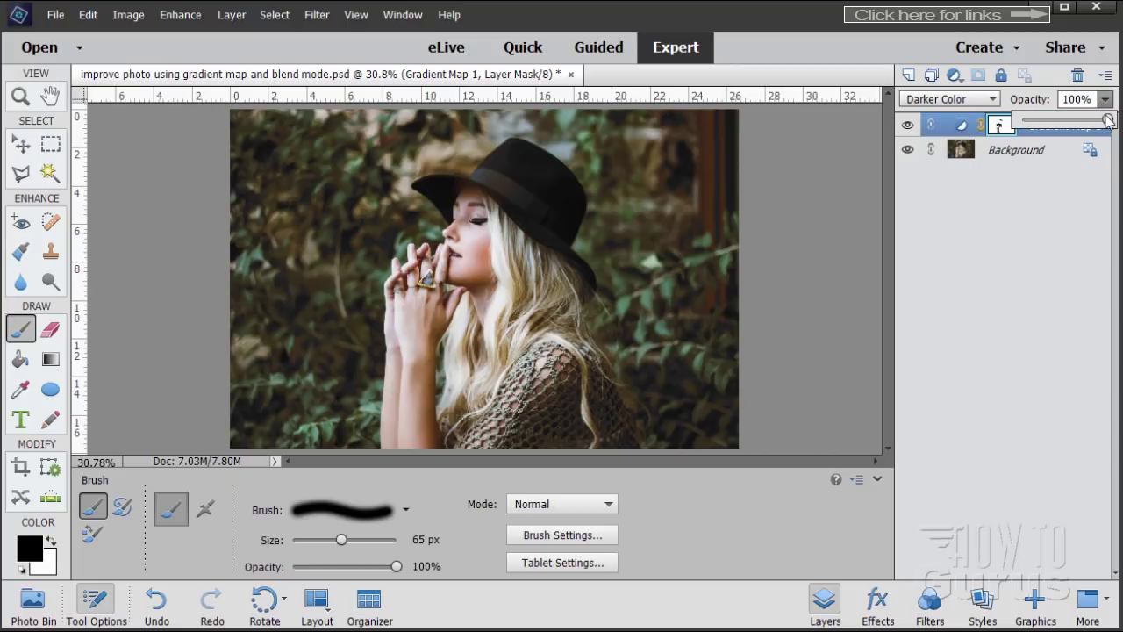
{"action": "mouse_move", "coordinate": [1107, 121]}
{"action": "left_mouse_down"}
{"action": "mouse_move", "coordinate": [1028, 128]}
{"action": "mouse_move", "coordinate": [1114, 117]}
{"action": "mouse_move", "coordinate": [1104, 128]}
{"action": "left_mouse_up"}
{"action": "left_click", "coordinate": [1092, 99]}
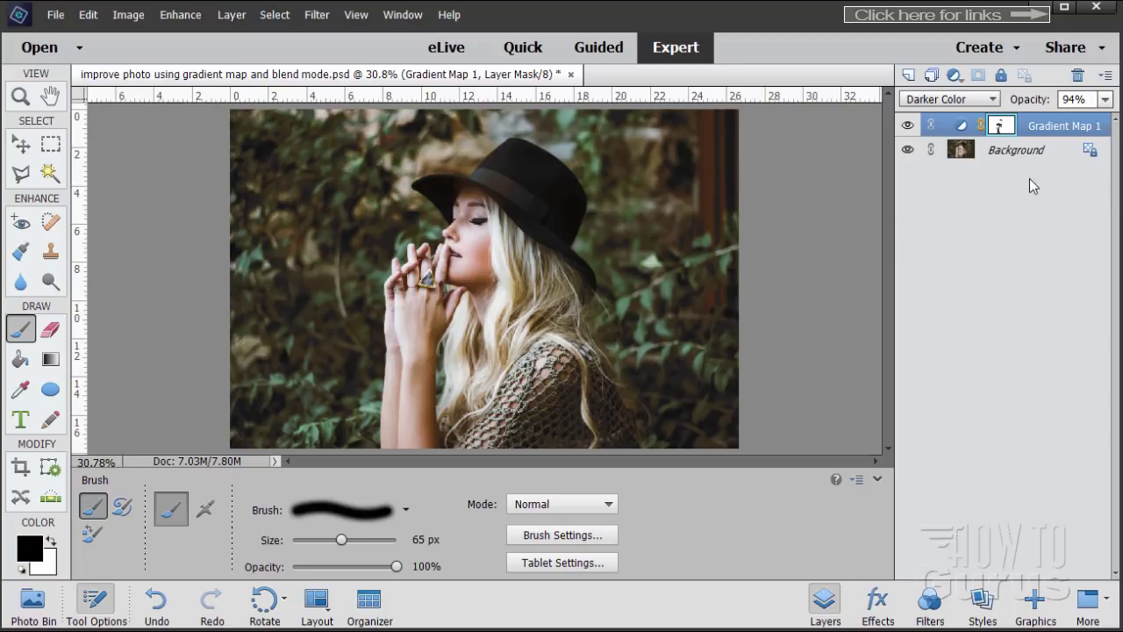
{"action": "left_click", "coordinate": [909, 128]}
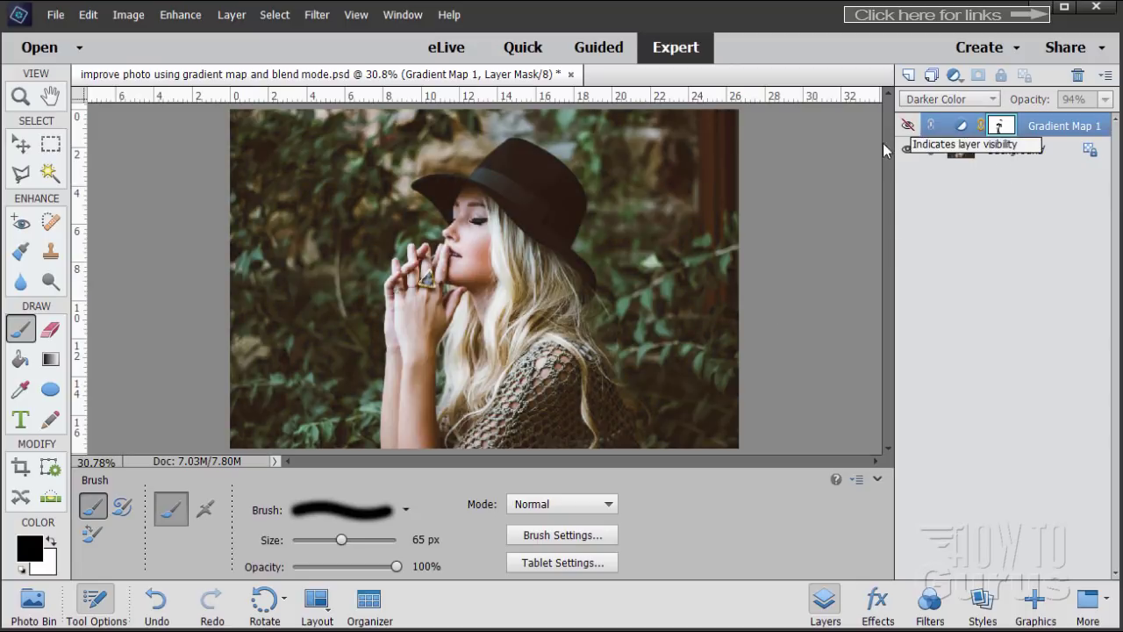
{"action": "left_click", "coordinate": [909, 127]}
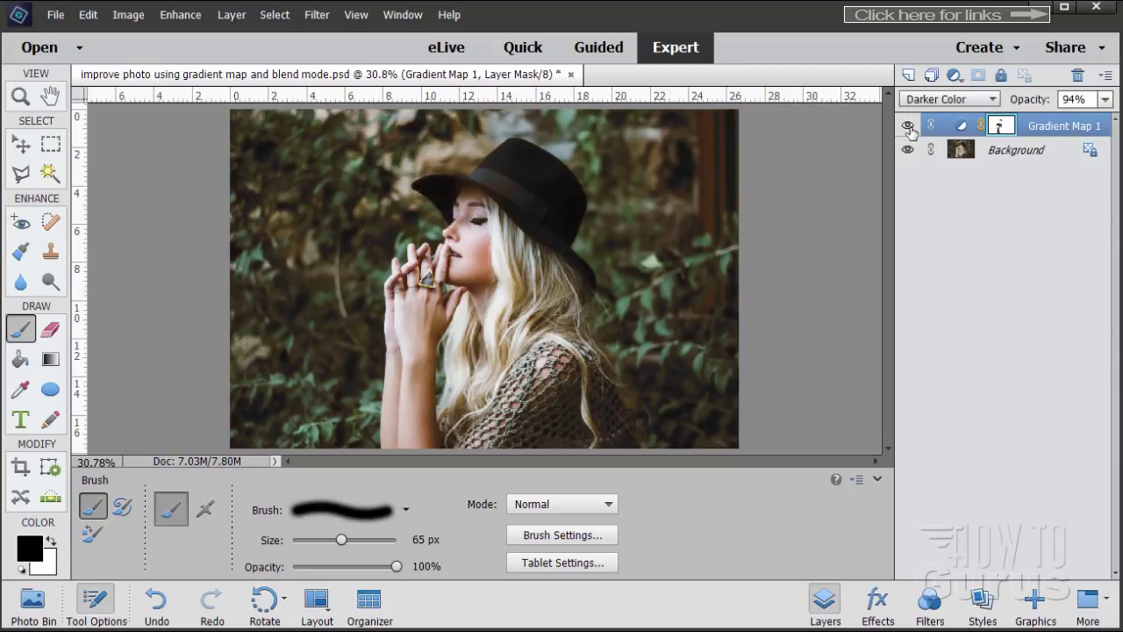
{"action": "left_click", "coordinate": [908, 126]}
{"action": "left_click", "coordinate": [909, 125]}
{"action": "left_click", "coordinate": [908, 126]}
{"action": "left_click", "coordinate": [909, 126]}
{"action": "left_click", "coordinate": [908, 125]}
{"action": "left_click", "coordinate": [909, 126]}
{"action": "left_click", "coordinate": [908, 126]}
{"action": "left_click", "coordinate": [908, 125]}
{"action": "left_click", "coordinate": [909, 128]}
{"action": "left_click", "coordinate": [910, 132]}
{"action": "left_click", "coordinate": [908, 127]}
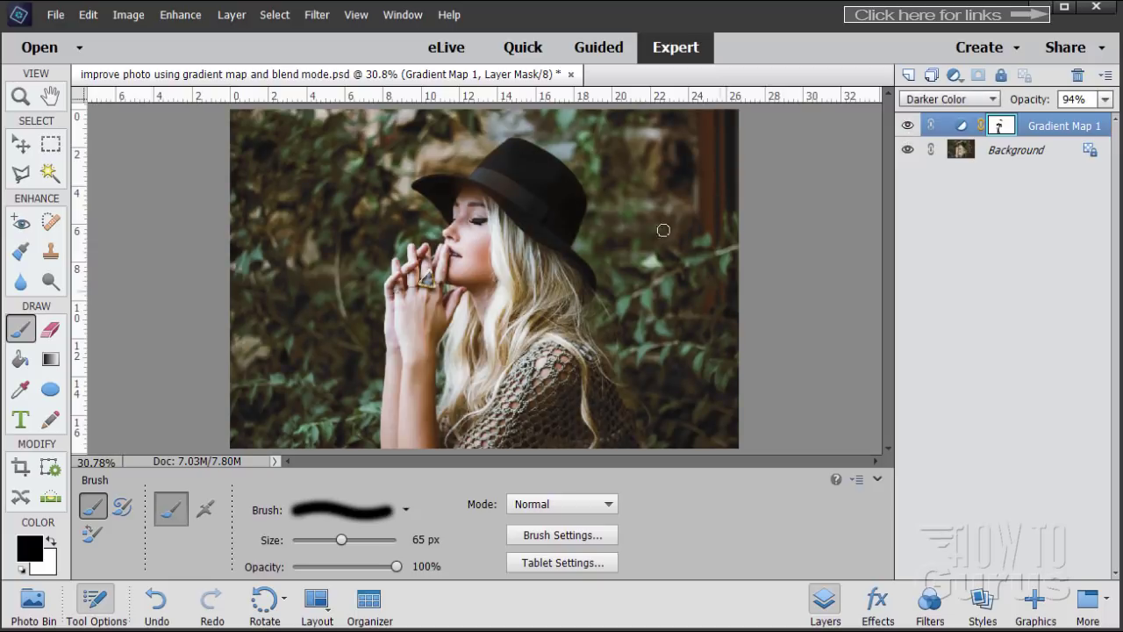